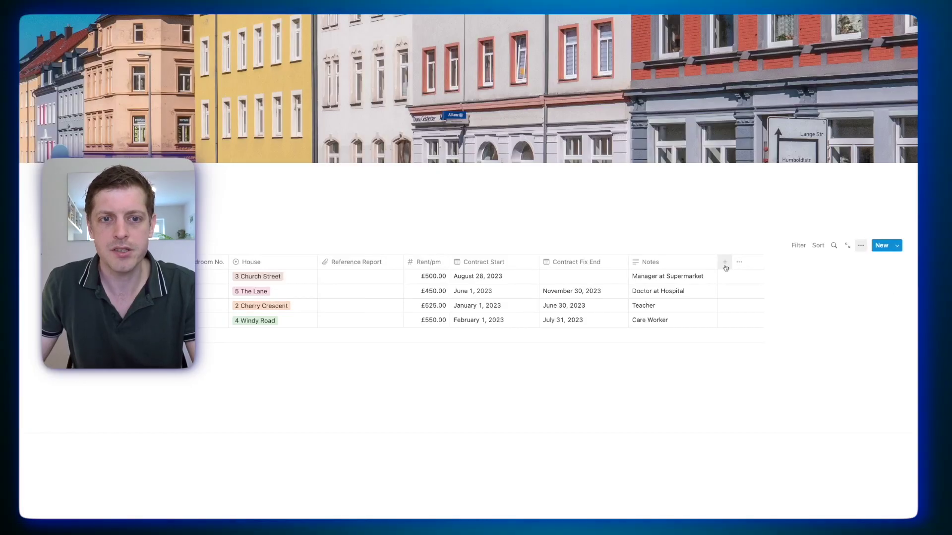
Step: Add a Number property named Deposit to the tenants table, formatted in Pound
click(725, 265)
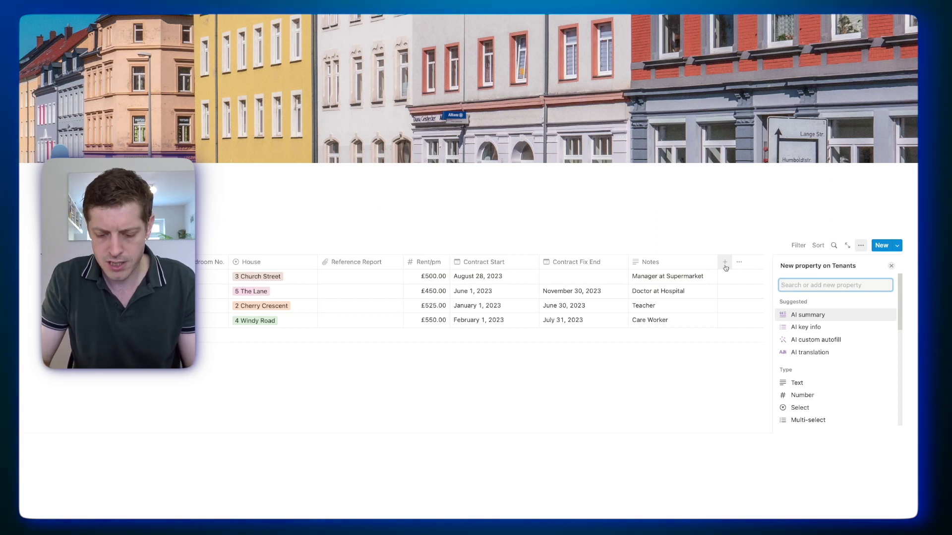
text(number)
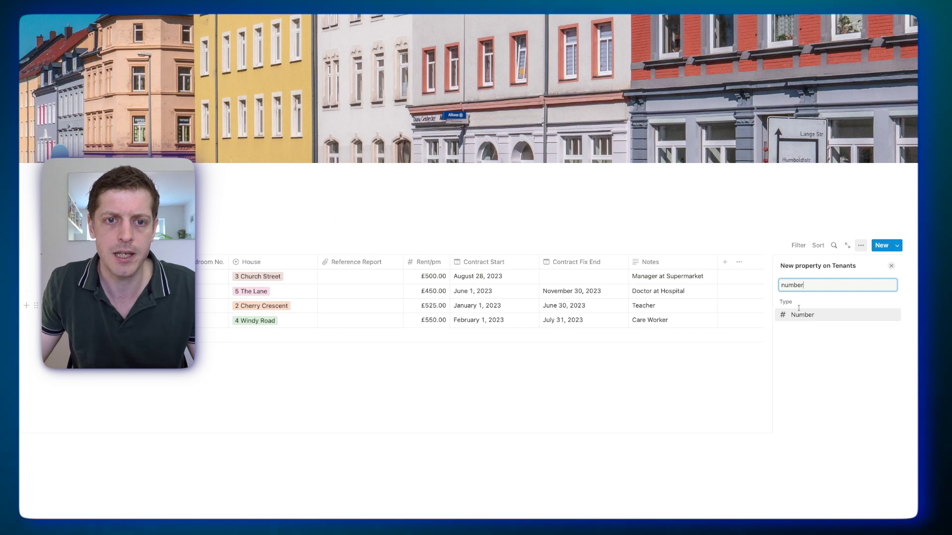
click(800, 315)
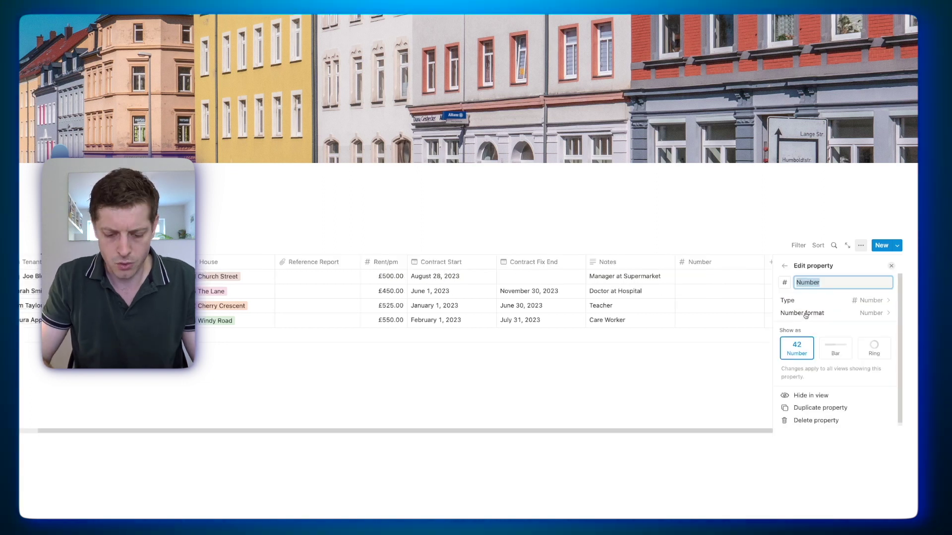
text(Deposit)
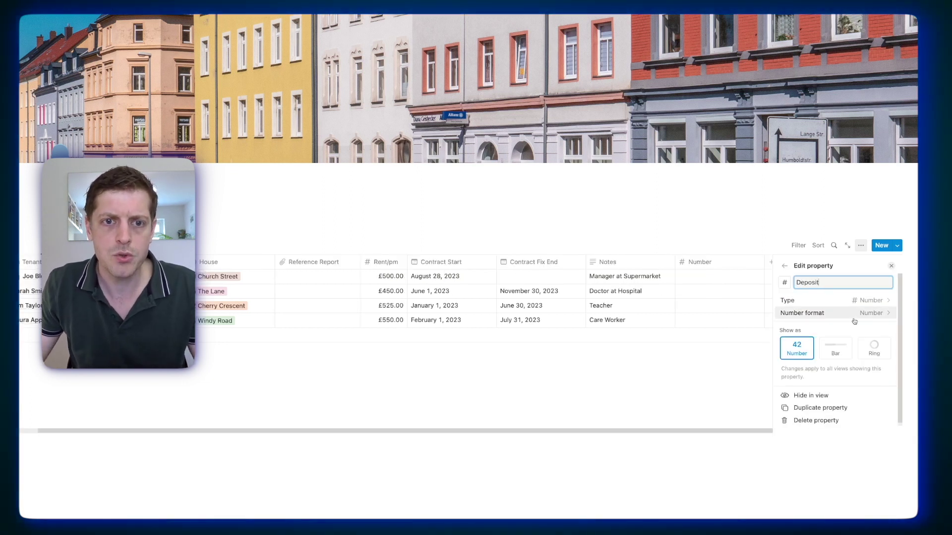
click(872, 313)
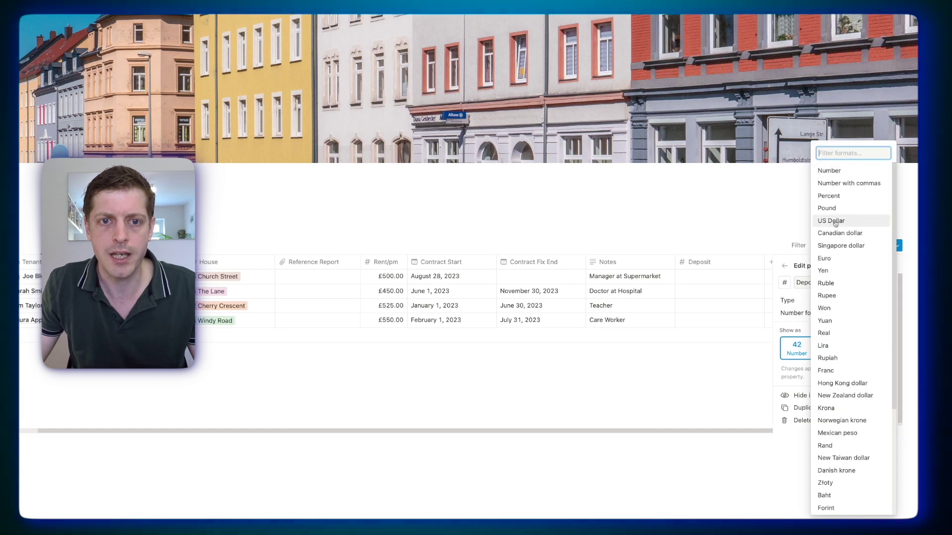
click(838, 212)
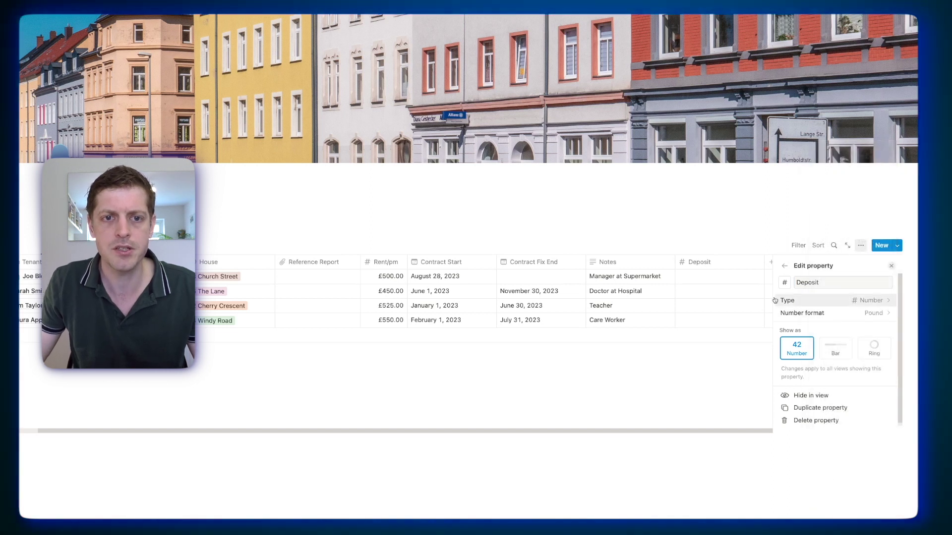
click(693, 409)
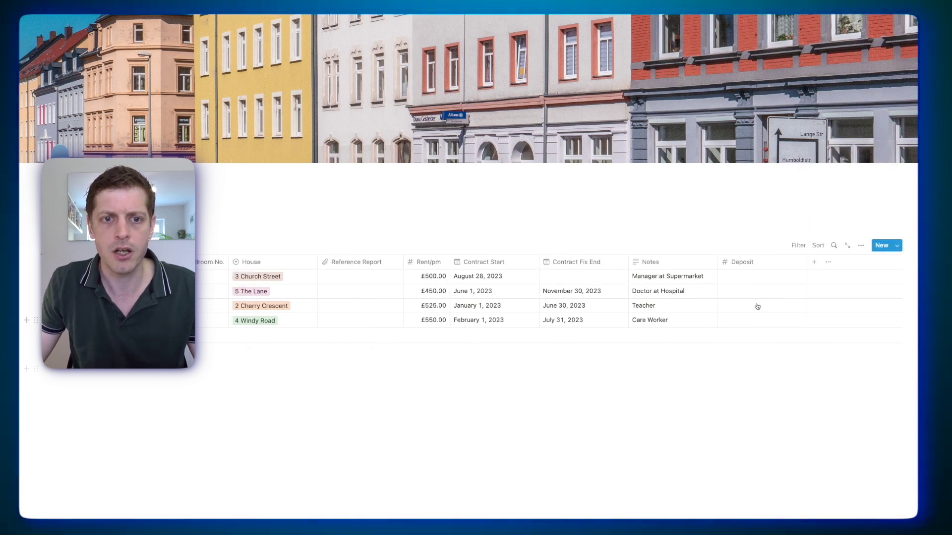
Step: Move Deposit after Rent/pm and enter deposits of £200.00 (3 Church Street) and £350.00 (5 The Lane)
click(736, 277)
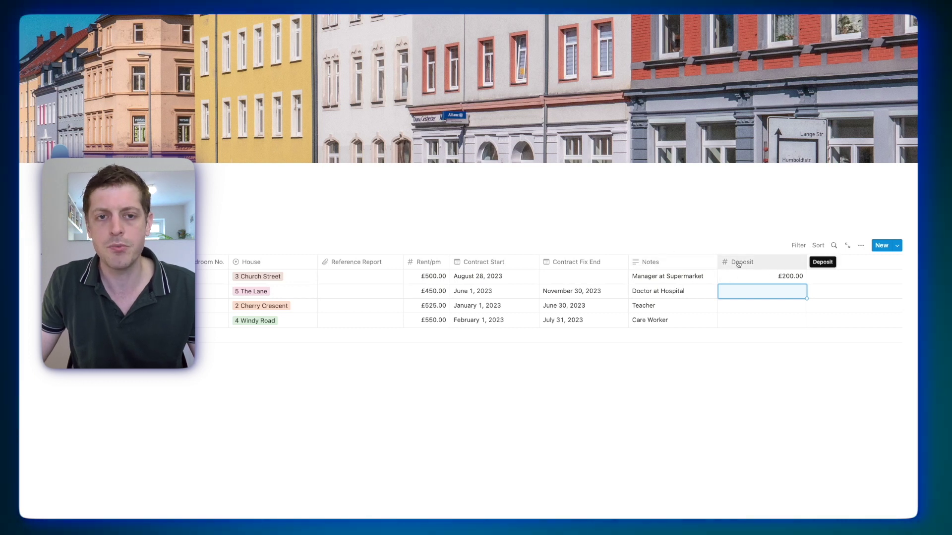
drag(737, 264, 581, 254)
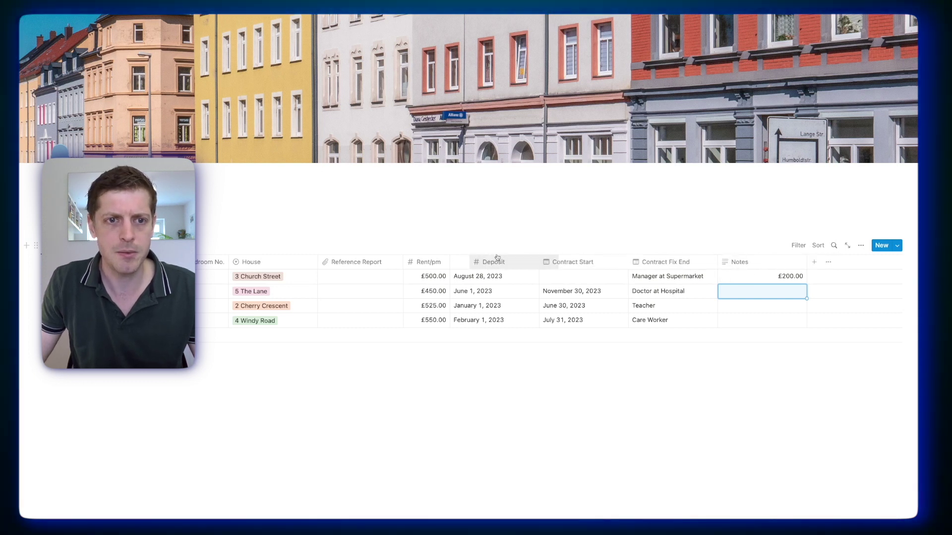
drag(498, 258, 493, 277)
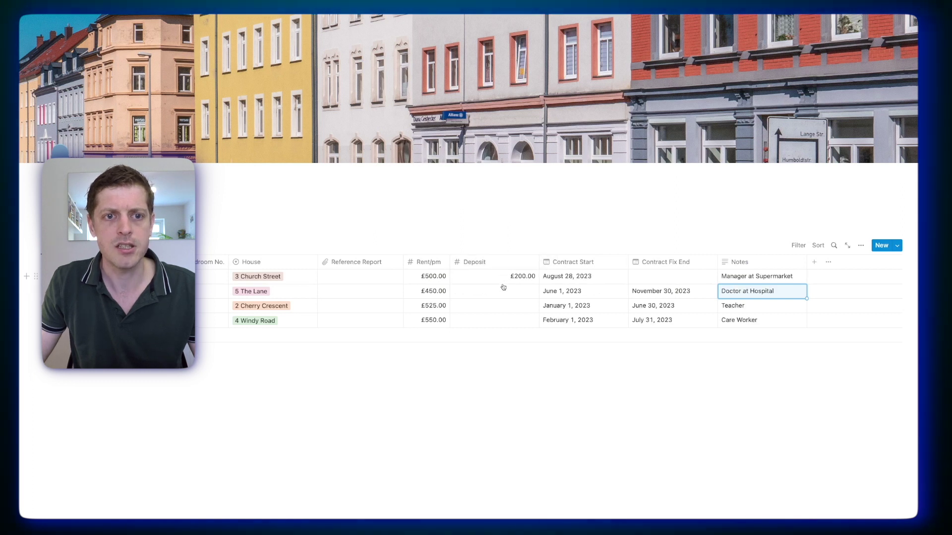
click(503, 287)
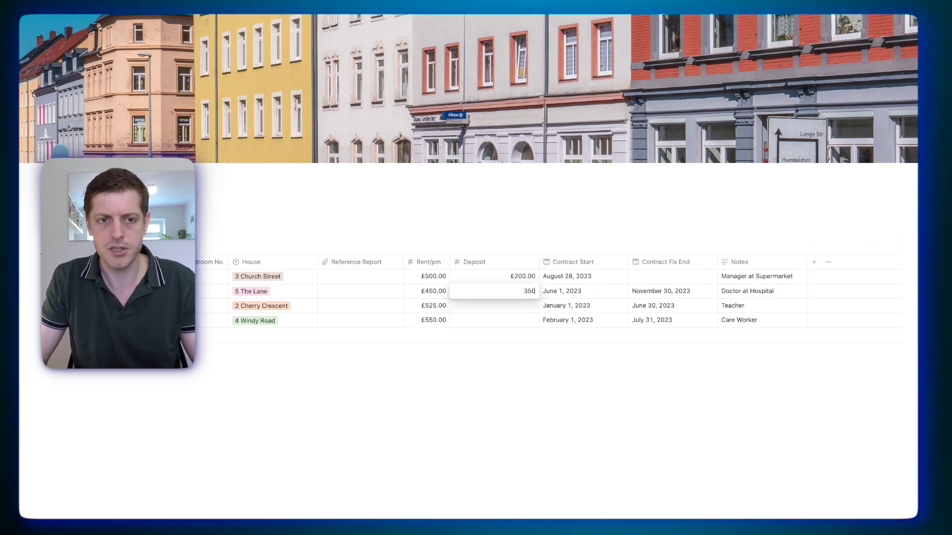
text(3500)
key(BackSpace)
text(.00)
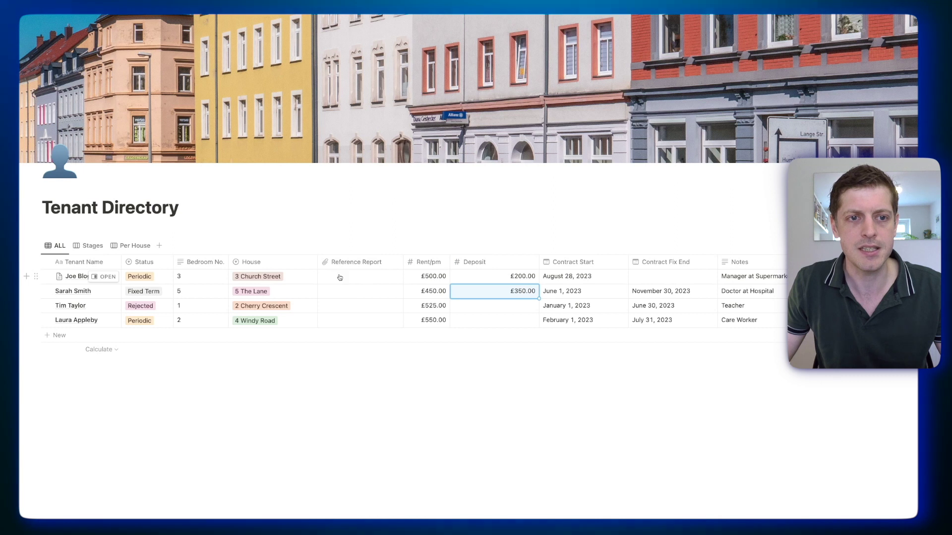
Step: Upload 'Referencing Report v1.rtf' into the 3 Church Street Reference Report cell
click(337, 279)
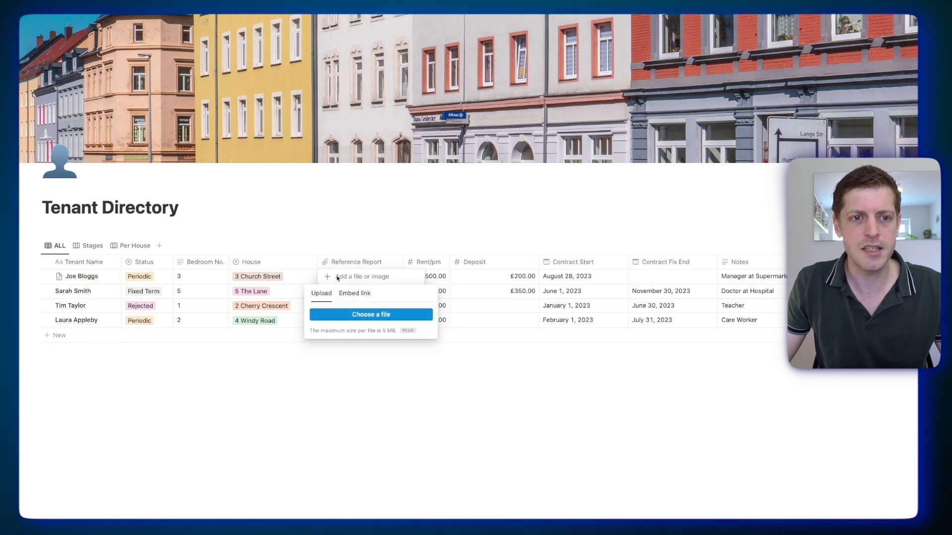
click(377, 316)
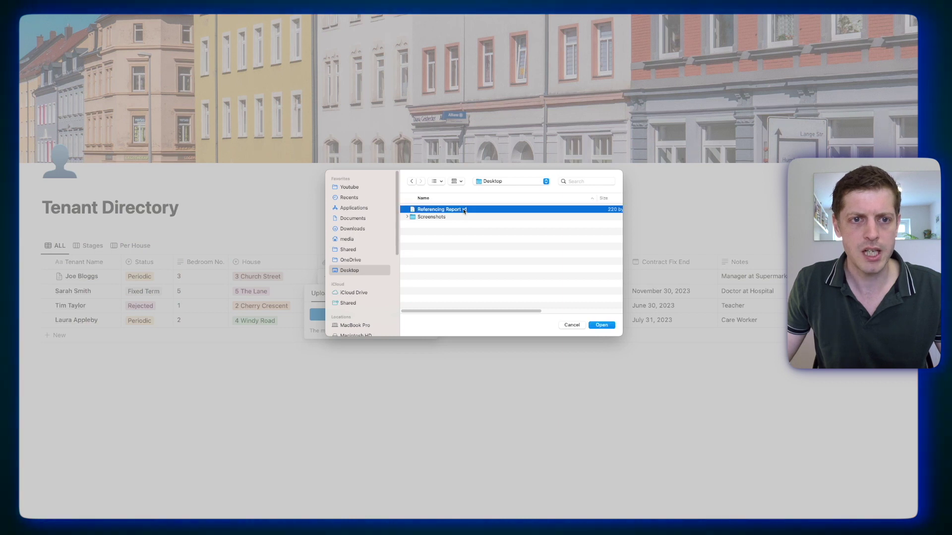
click(600, 324)
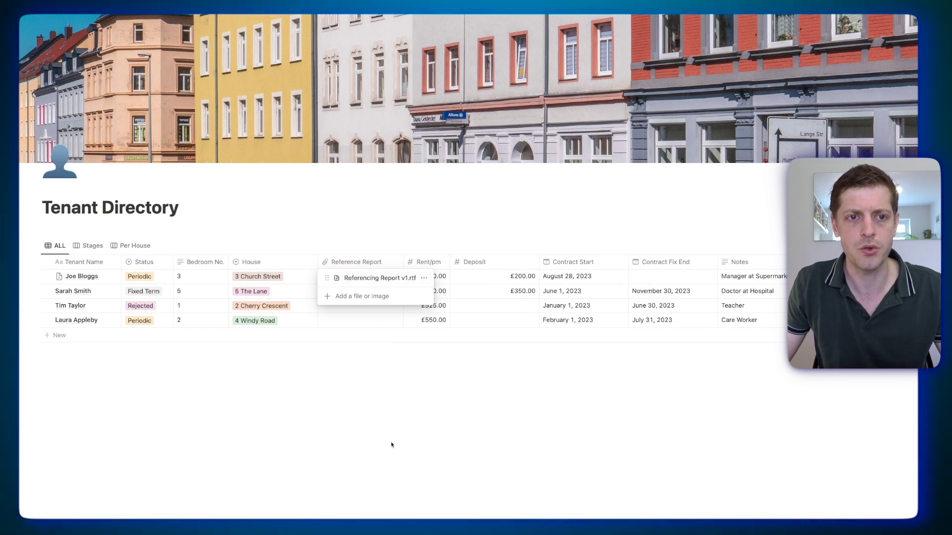
key(Escape)
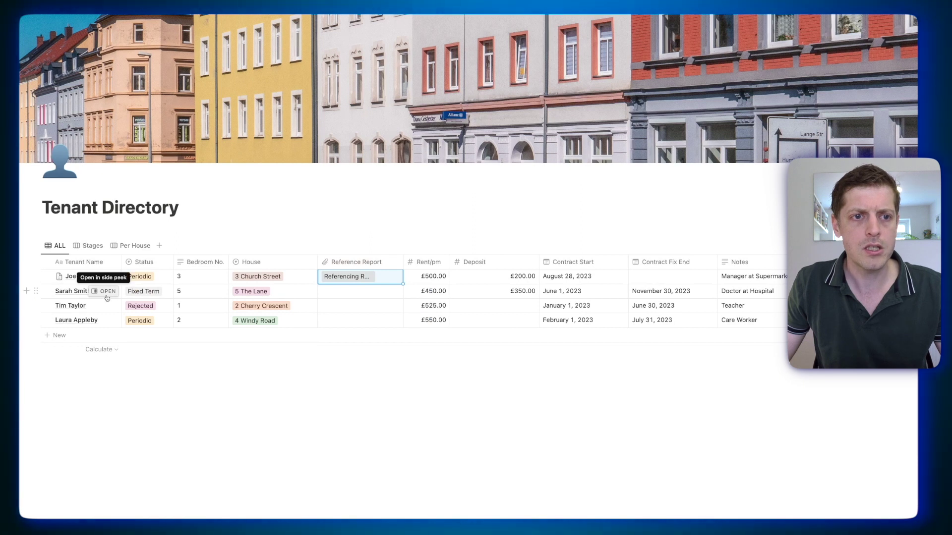
Step: Insert a /file block in the 5 The Lane page and upload Referencing Report v1 from the Desktop
click(106, 296)
click(554, 304)
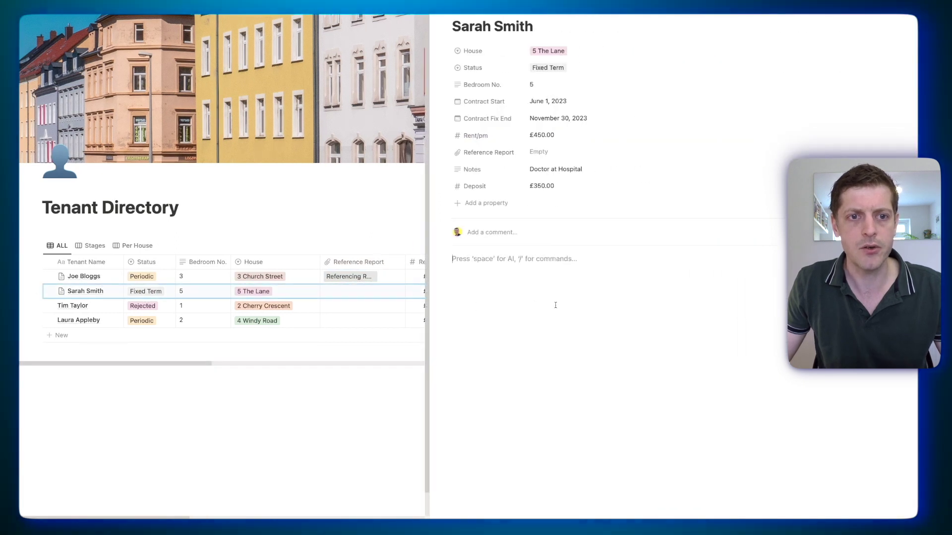
text(/)
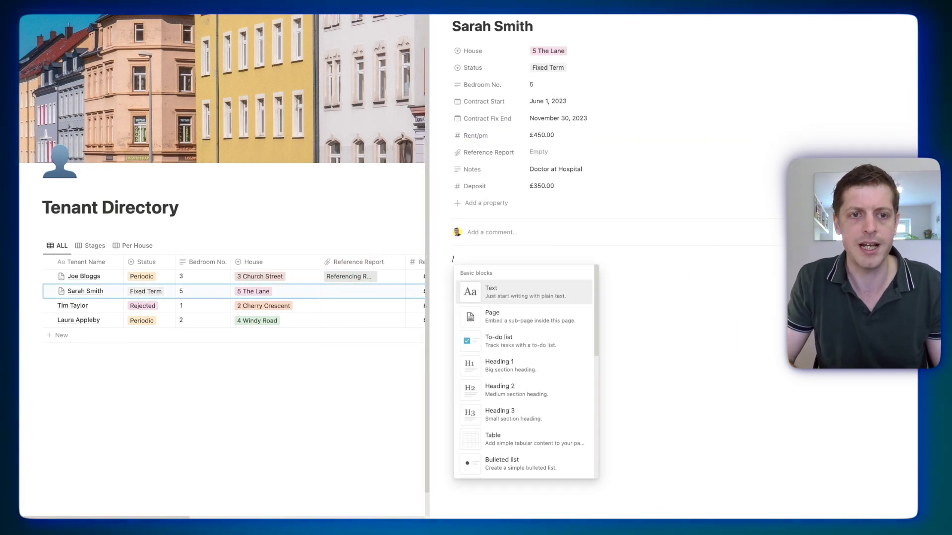
text(file)
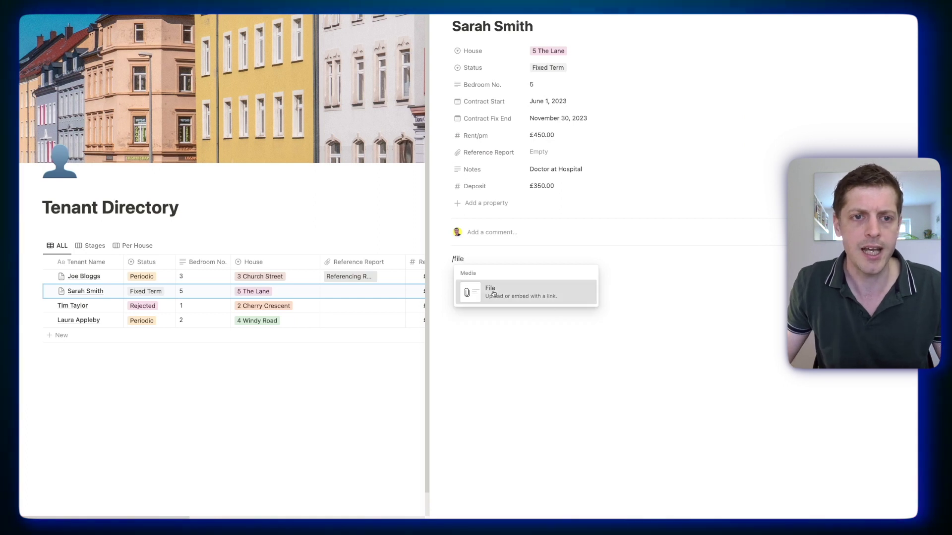
key(Return)
click(658, 304)
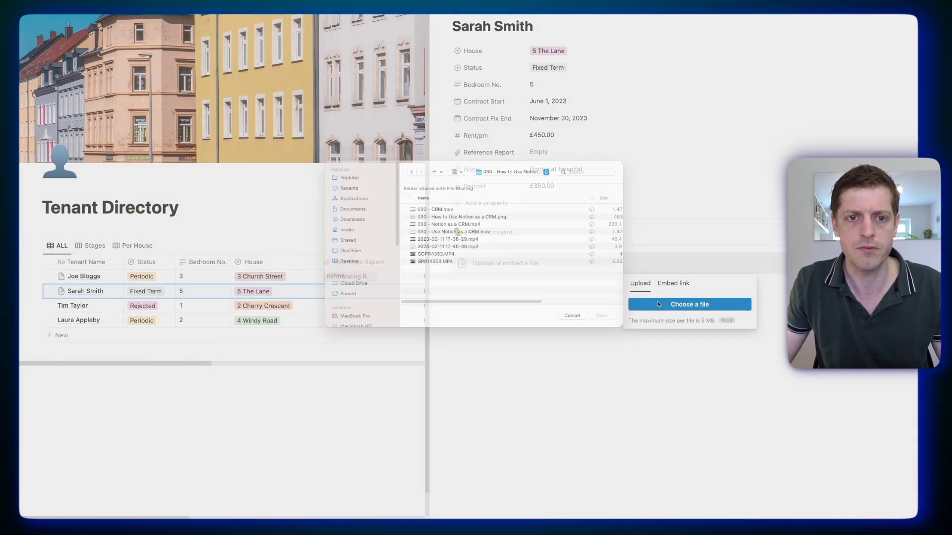
click(350, 271)
click(436, 210)
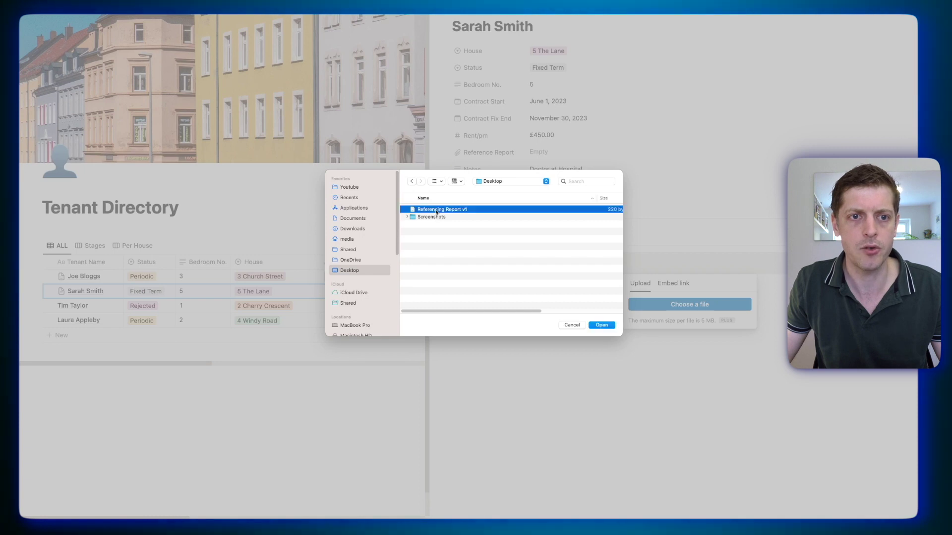
click(611, 324)
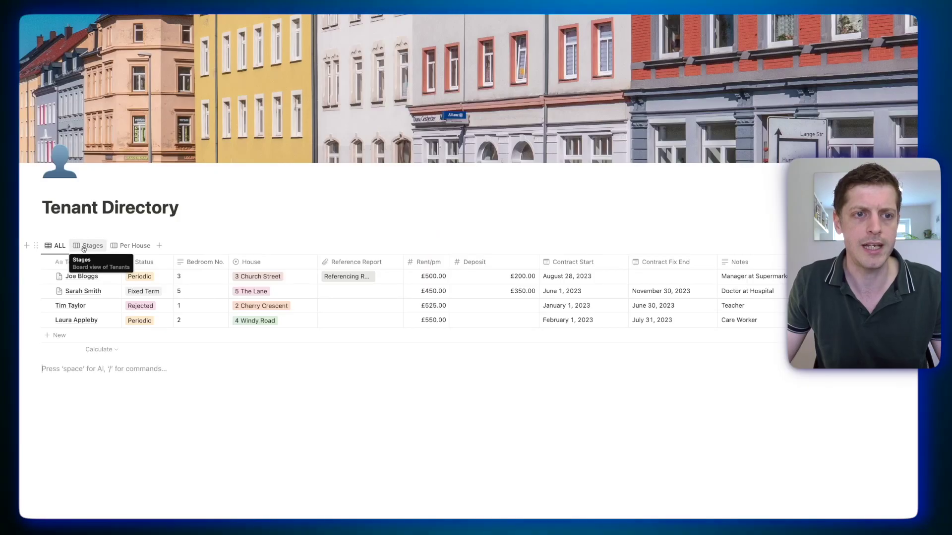
Step: On the Stages board, move the 5 The Lane card from Fixed Term to Provisional, then show Per House
click(83, 249)
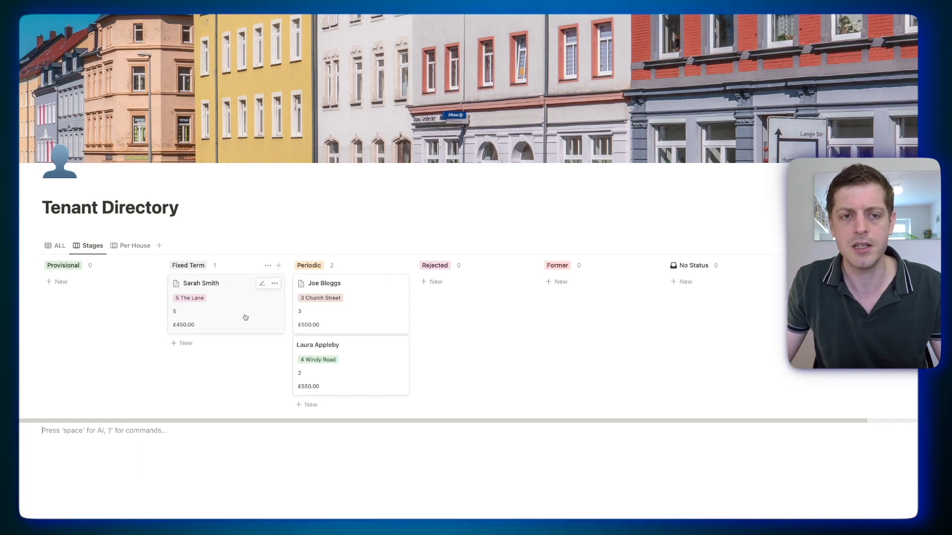
drag(244, 317, 134, 295)
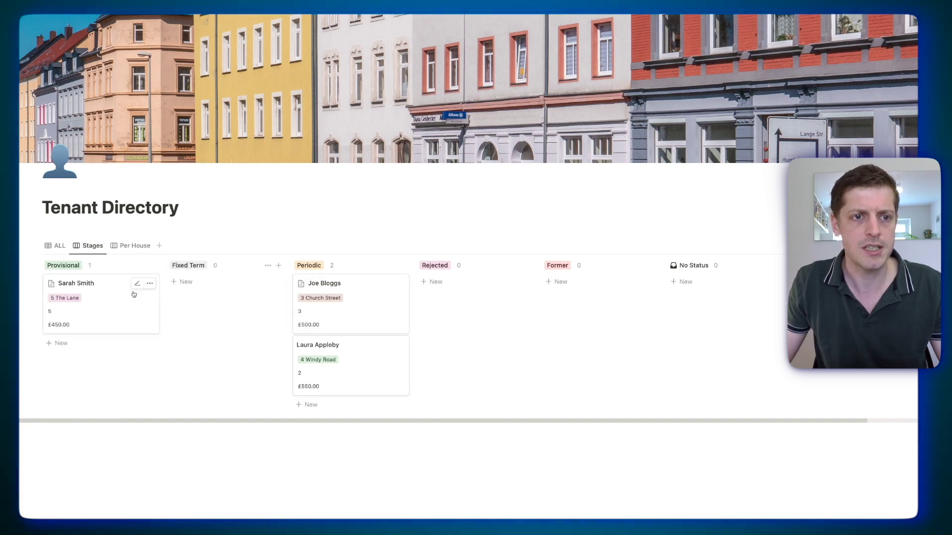
drag(346, 366, 349, 333)
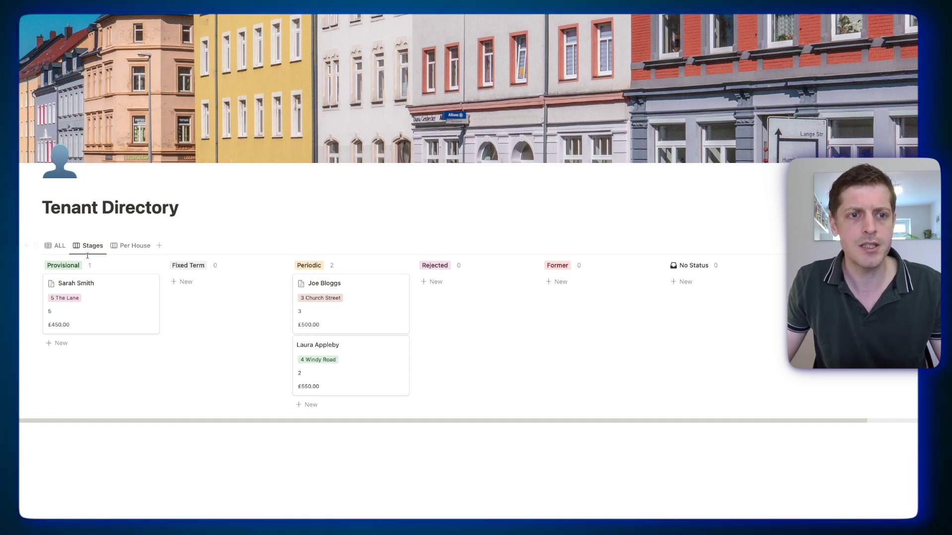
click(122, 247)
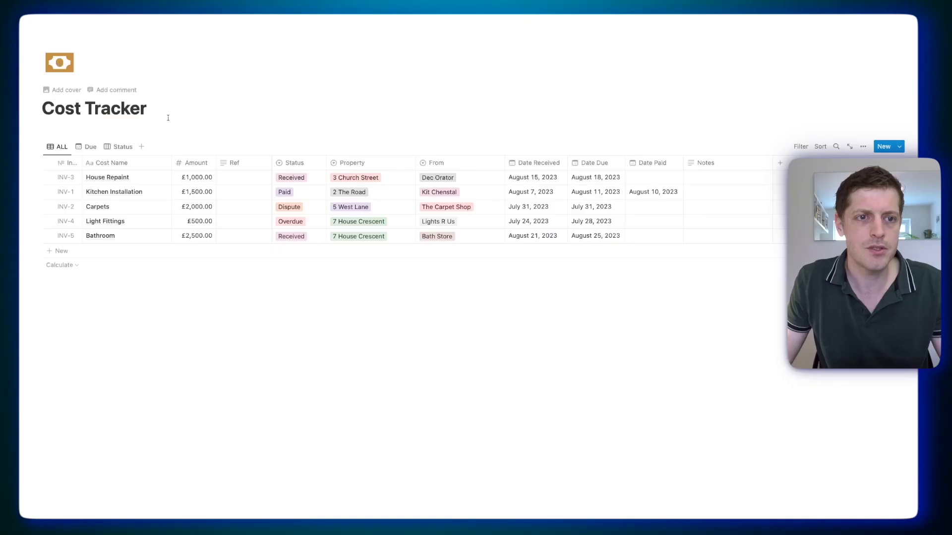
Step: Create a Cost Tracker table view named 'To Pay' with Show database title turned off
click(144, 146)
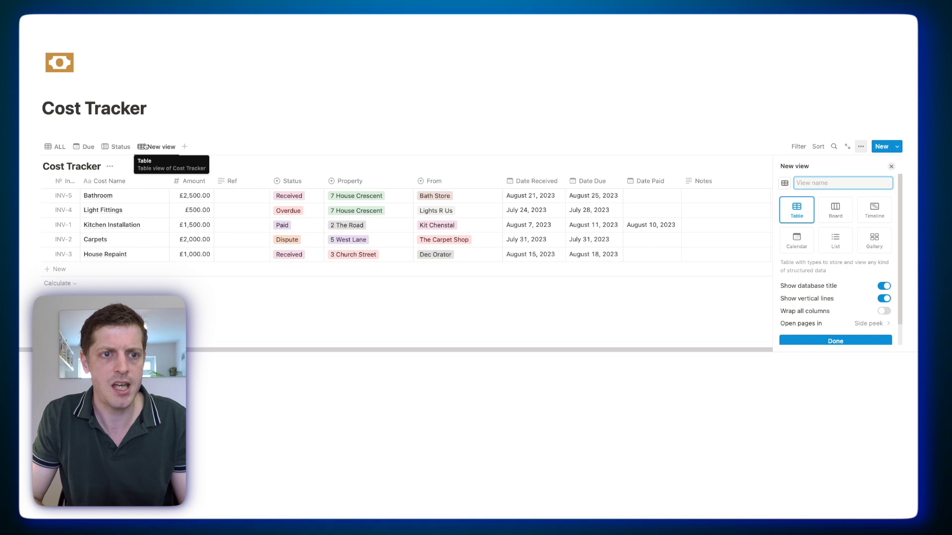
text(To Pa)
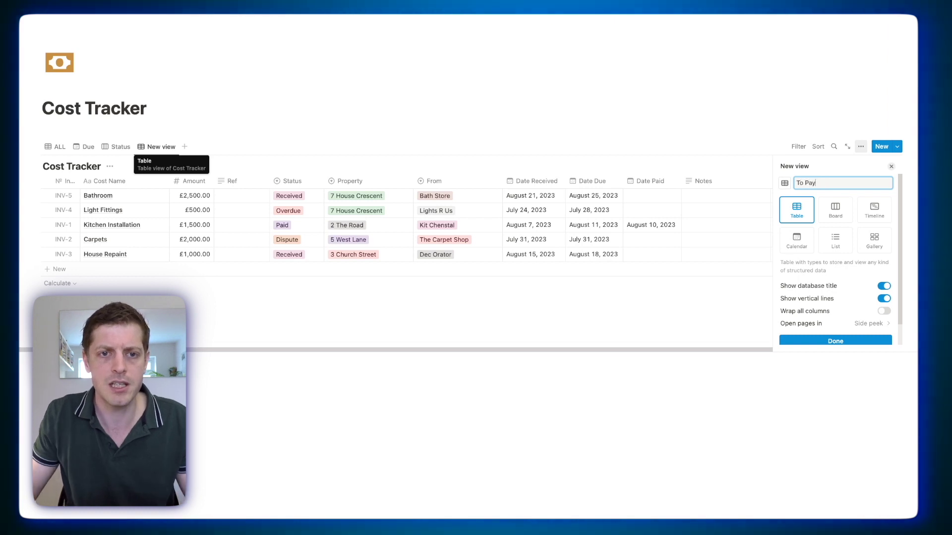
text(y)
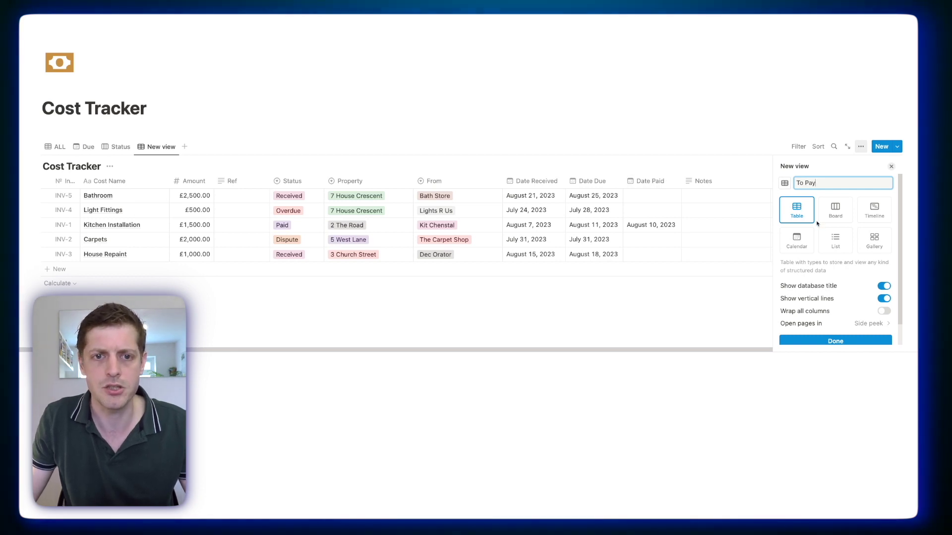
click(883, 287)
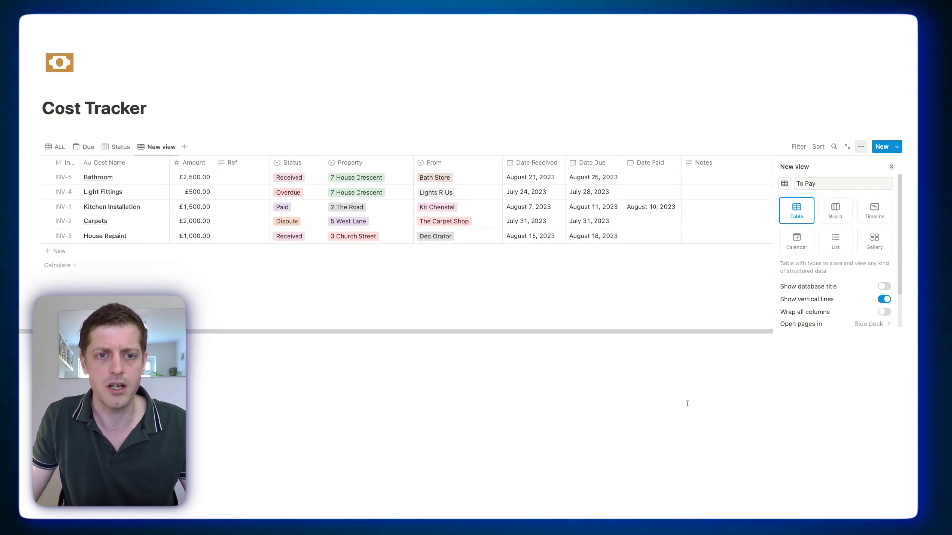
click(540, 410)
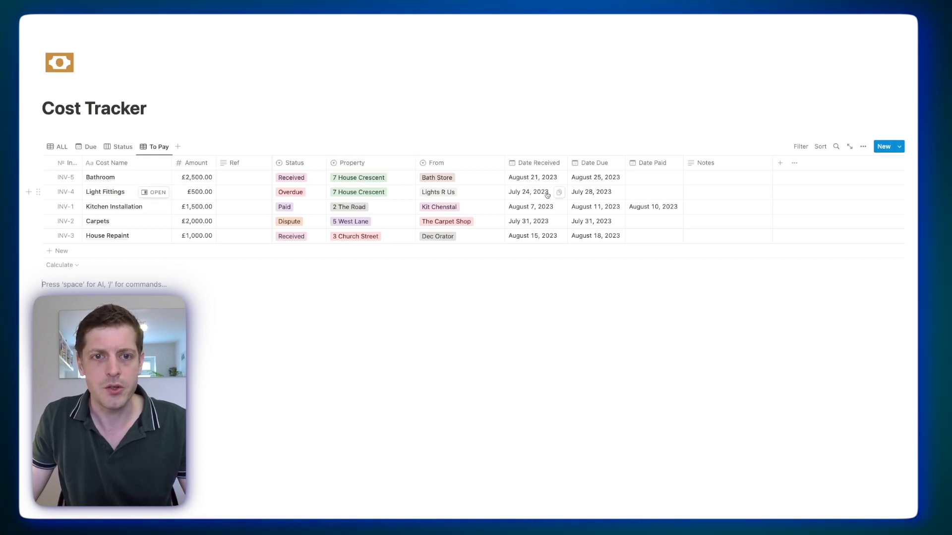
click(801, 147)
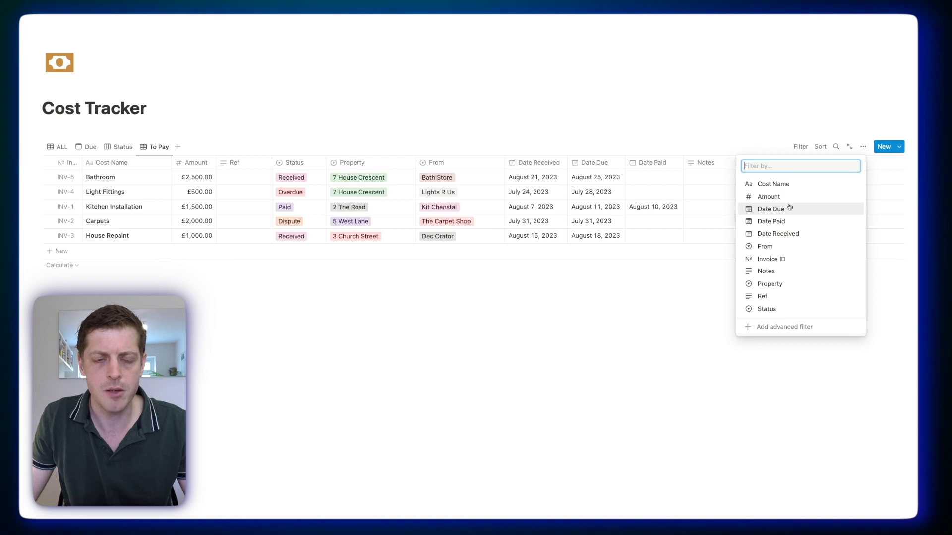
Step: Filter the To Pay view to Status: Received, leaving INV-5 Bathroom and INV-3 House Repaint
click(797, 308)
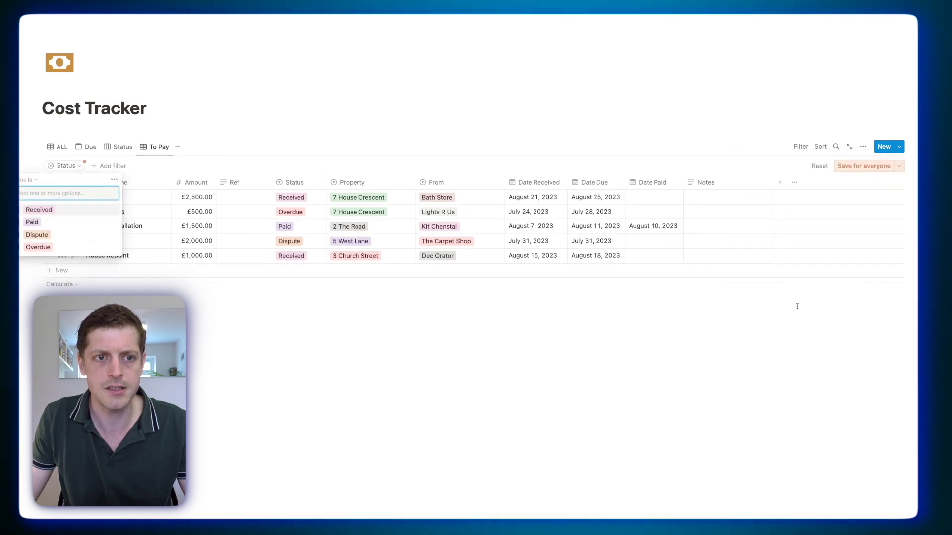
click(32, 183)
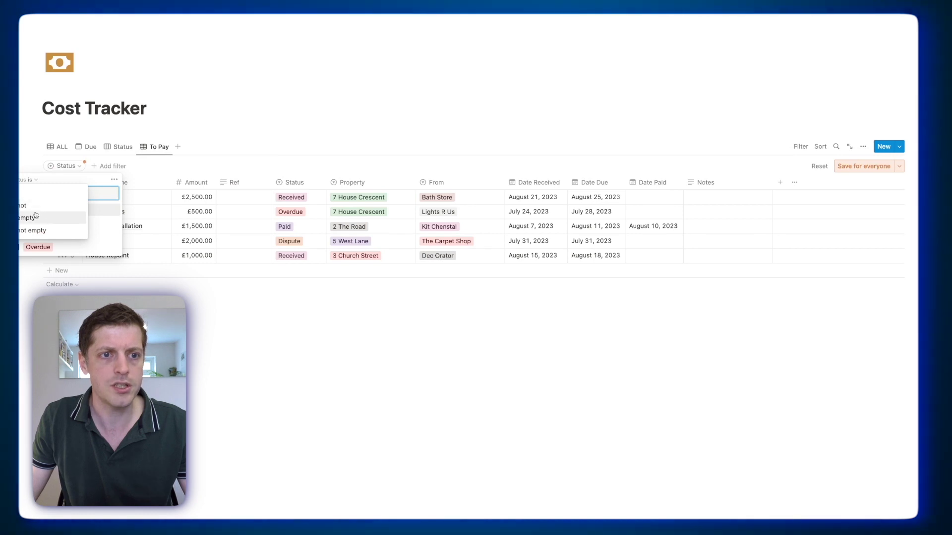
click(22, 194)
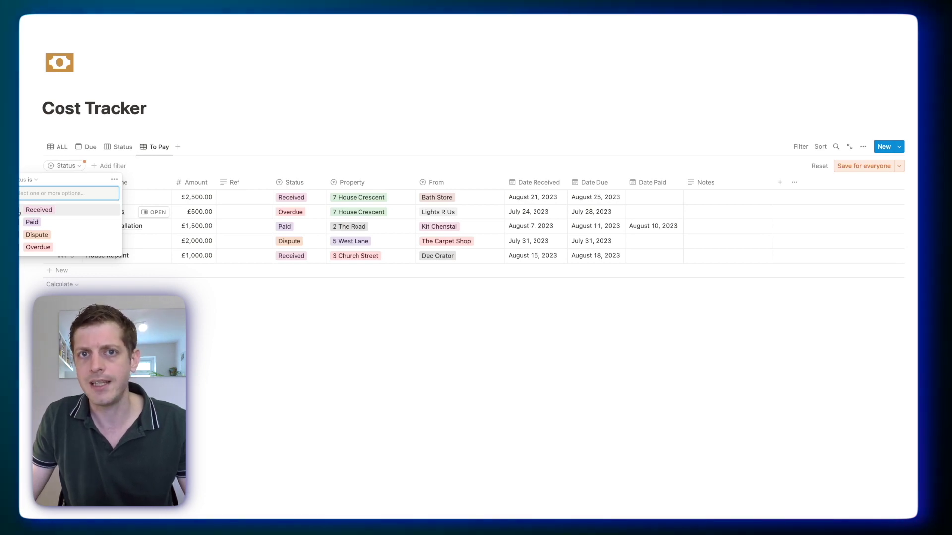
click(20, 211)
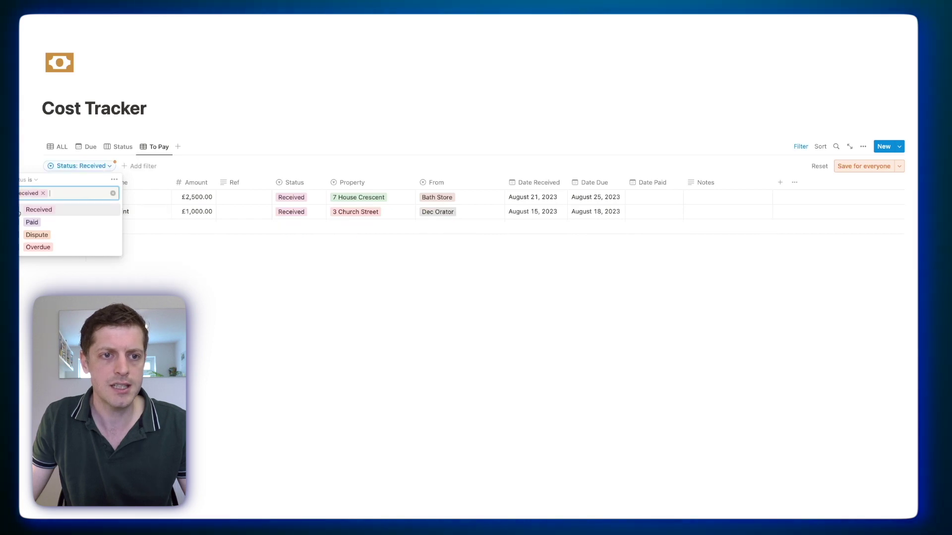
click(202, 333)
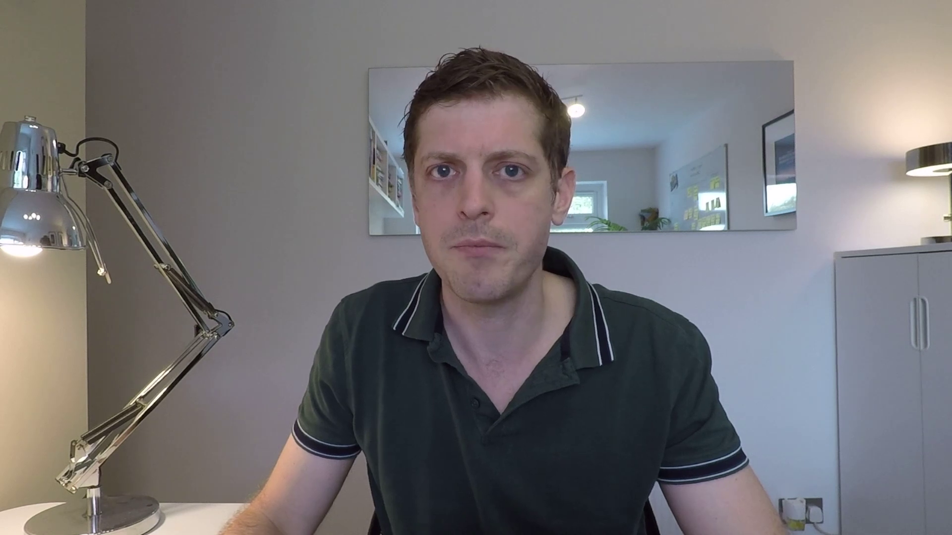
click(142, 167)
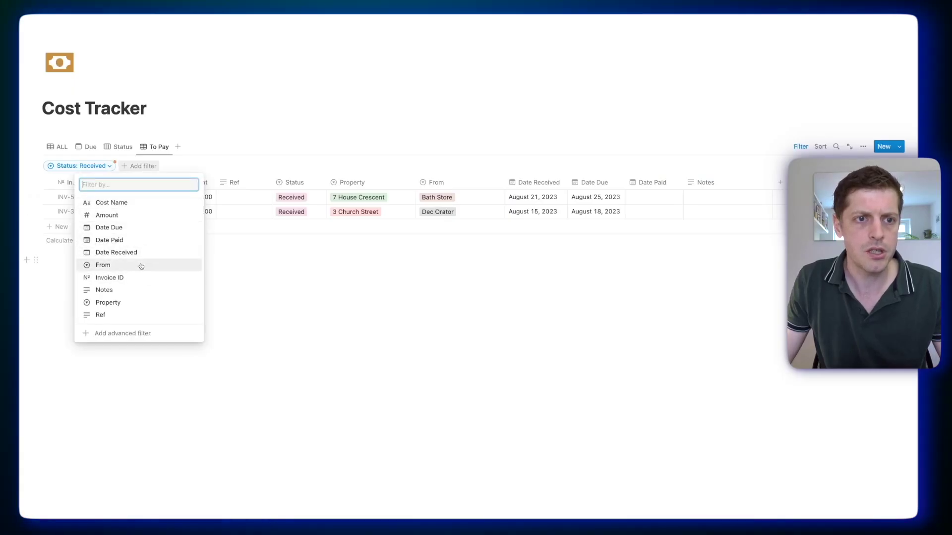
Step: Add a Date Due filter set to This week, leaving only INV-5 Bathroom
click(122, 228)
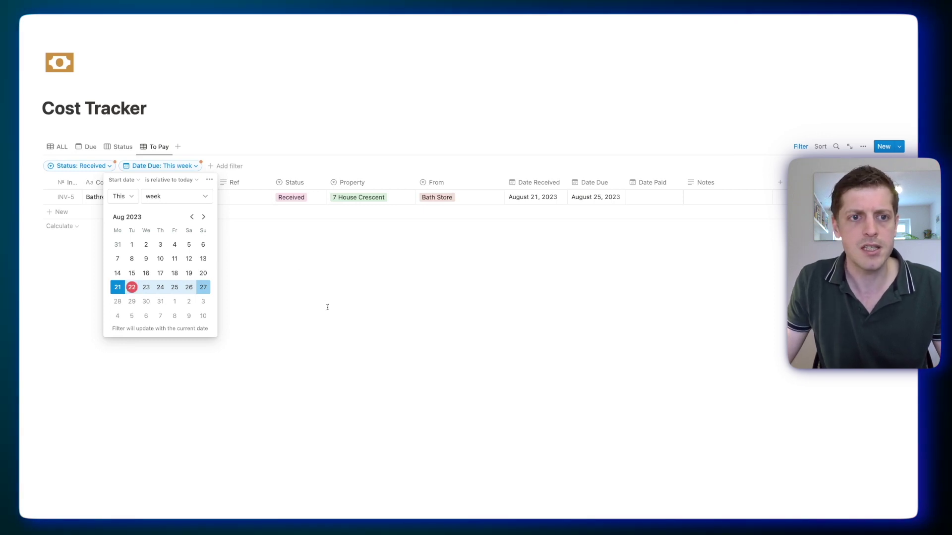
click(316, 245)
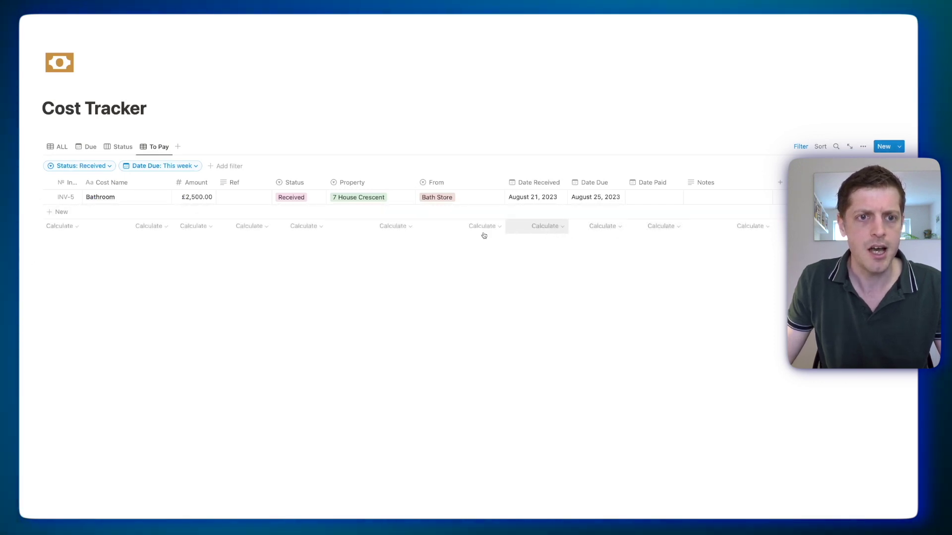
Step: Set the Amount column's footer calculation to Sum, showing £2,500.00
click(193, 226)
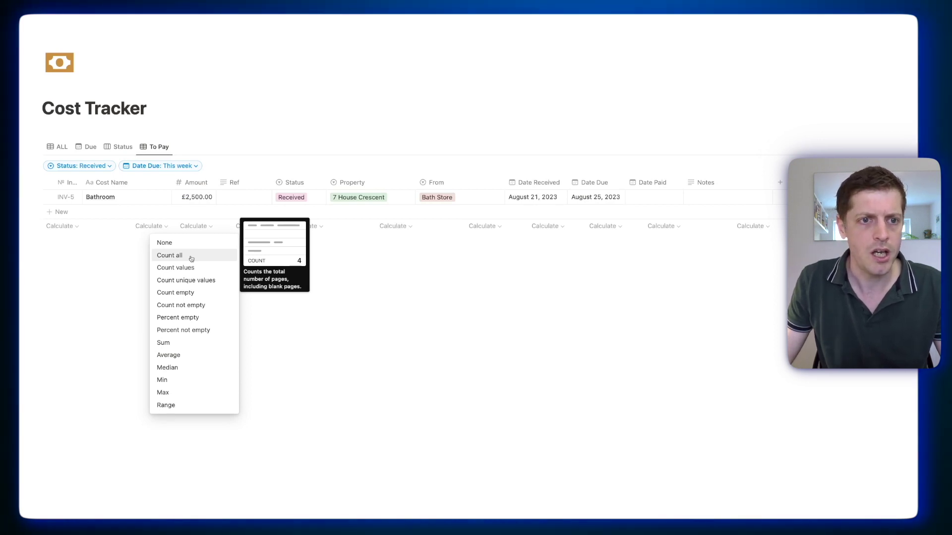
click(174, 347)
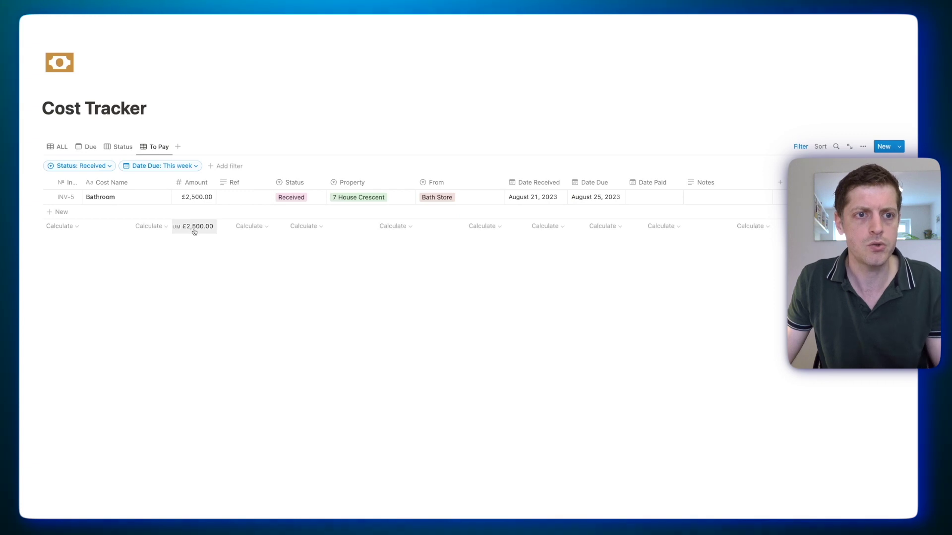
Step: Add a 'Kitchen' invoice with Amount 1000, raising the Amount total to £3,500.00
click(71, 218)
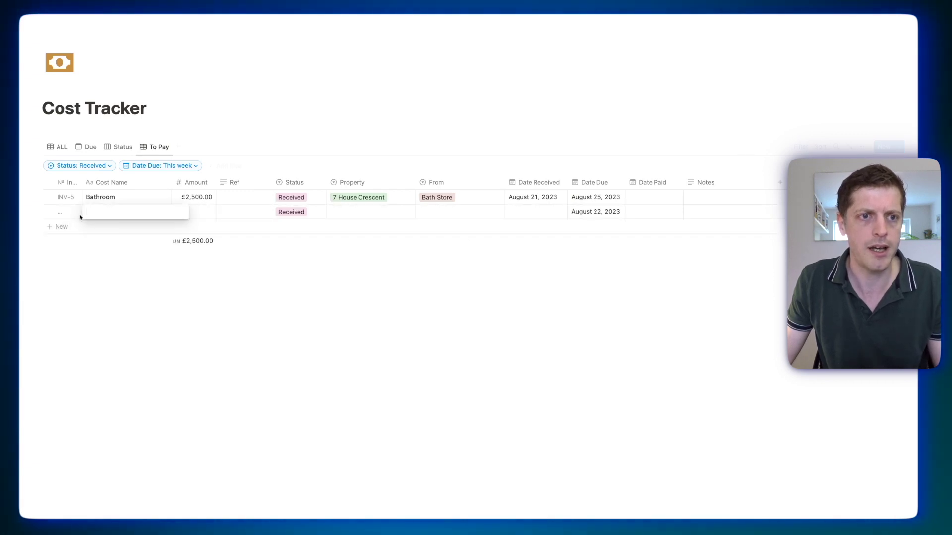
text(Kitchen)
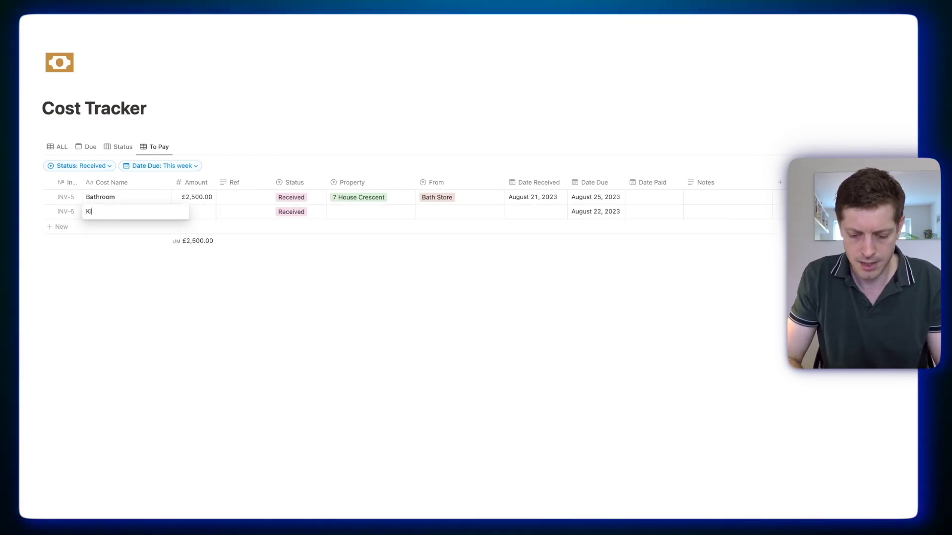
key(Tab)
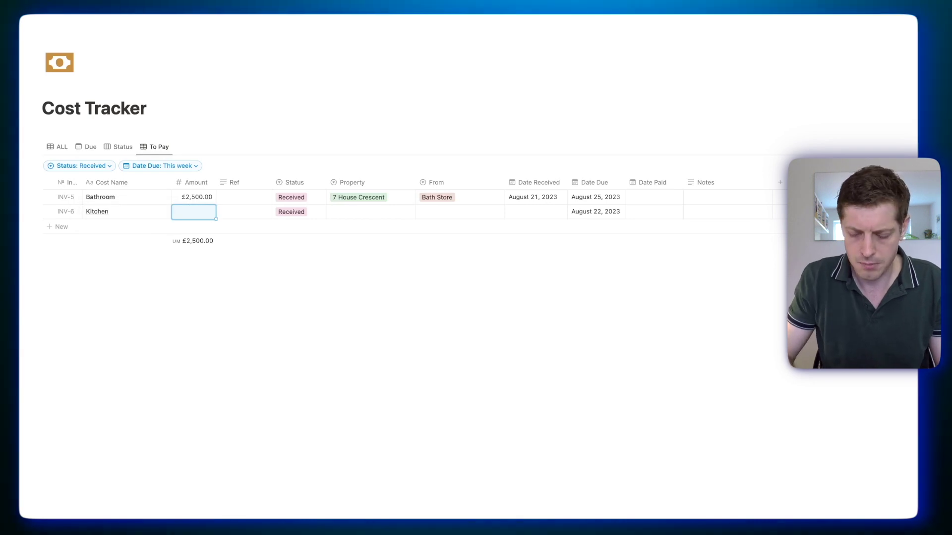
text(1000)
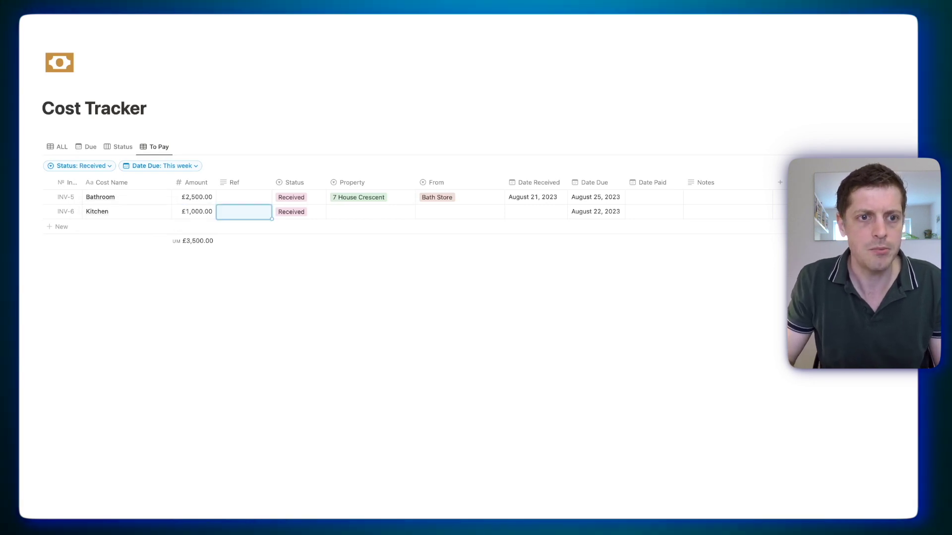
click(298, 211)
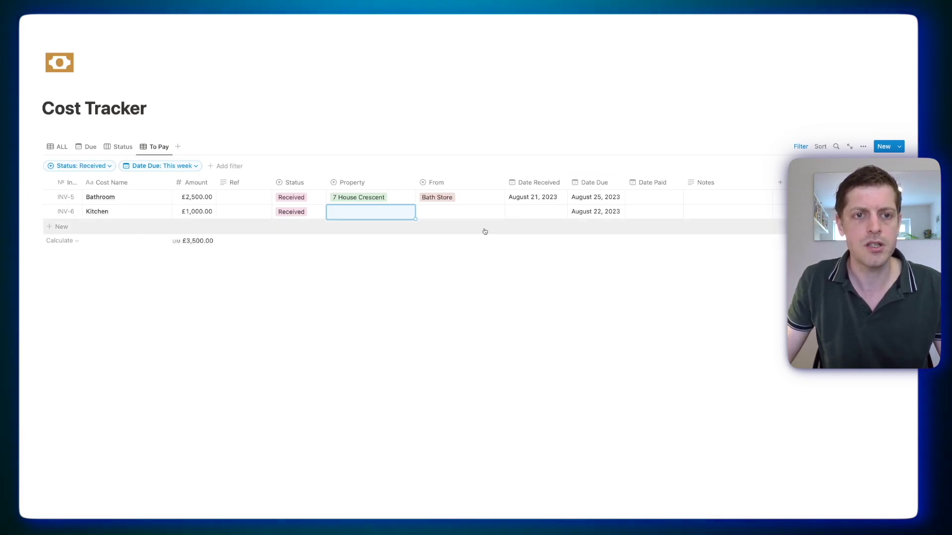
click(380, 242)
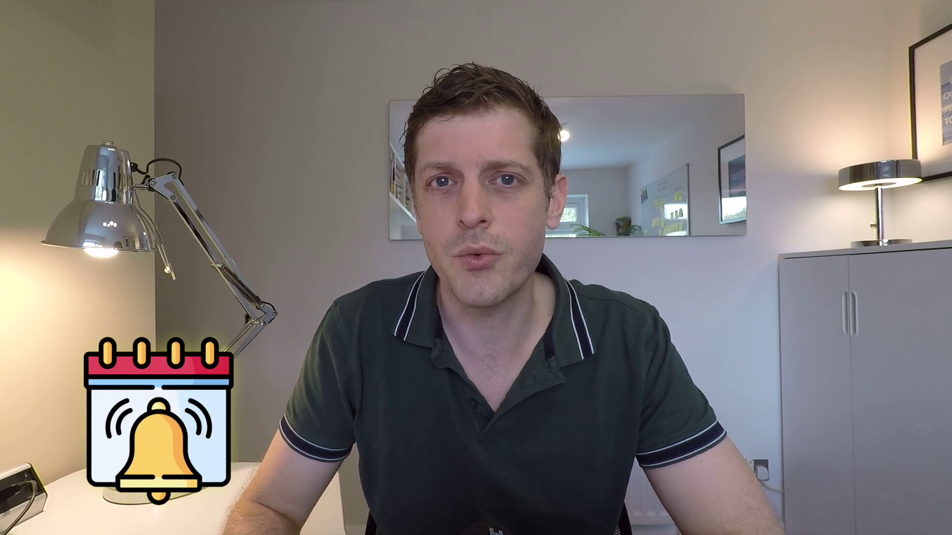
key(Return)
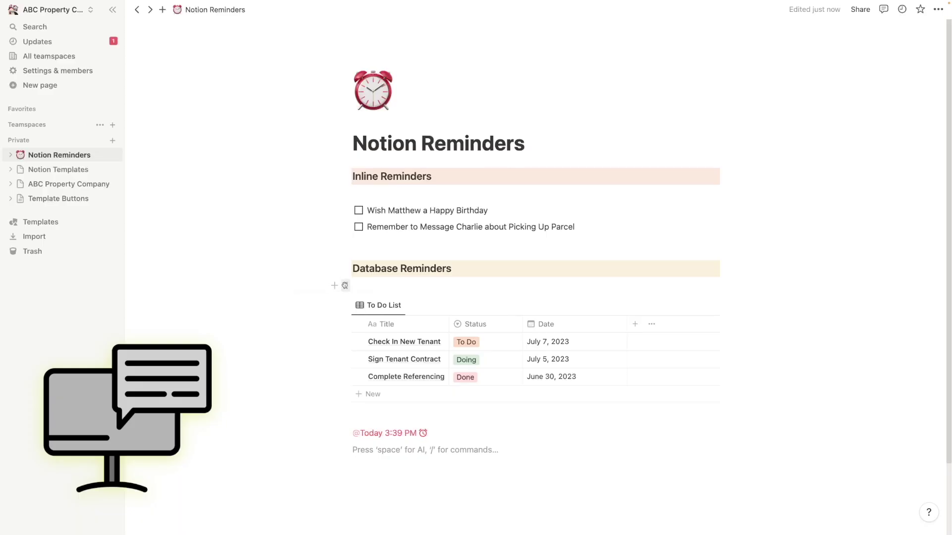
Step: Go via Updates to the Furniture Inventory page listing Double Bed, Vacuum Cleaner, Toaster and Kettle
click(115, 43)
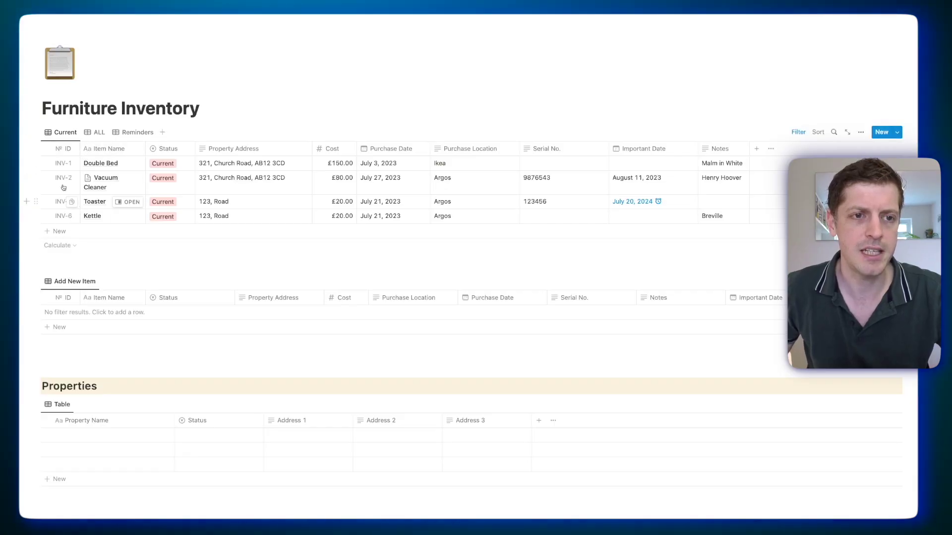
Step: Review the ID property settings, then add item INV-9 named 'Light' with Current status
click(67, 149)
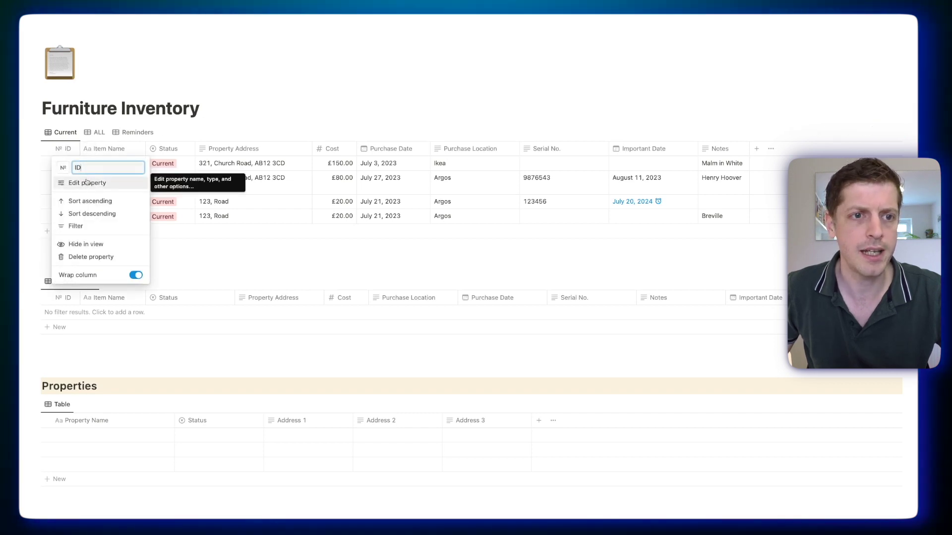
click(86, 179)
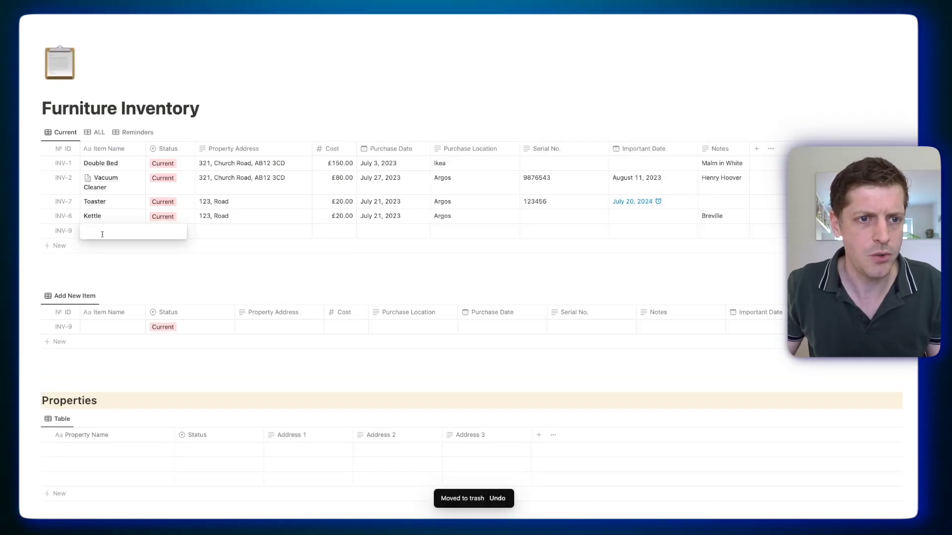
text(Light)
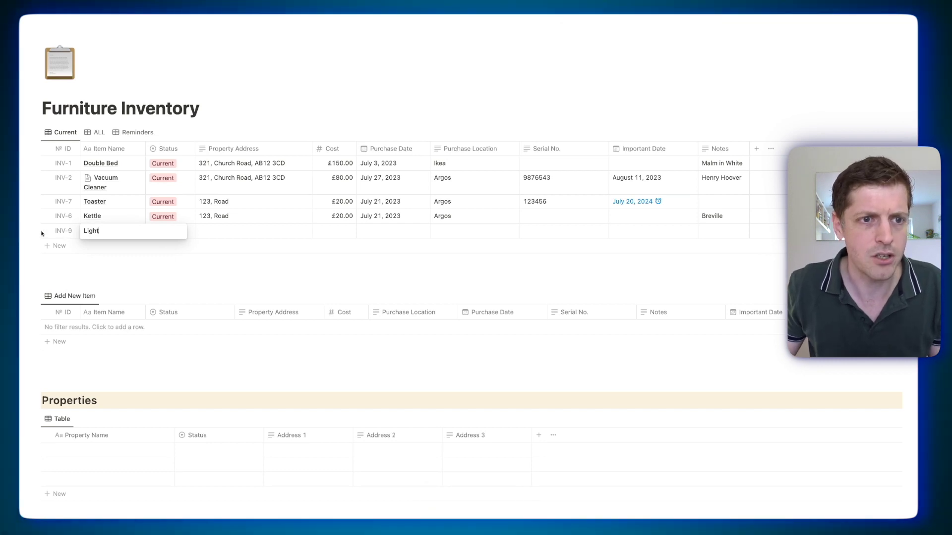
click(173, 233)
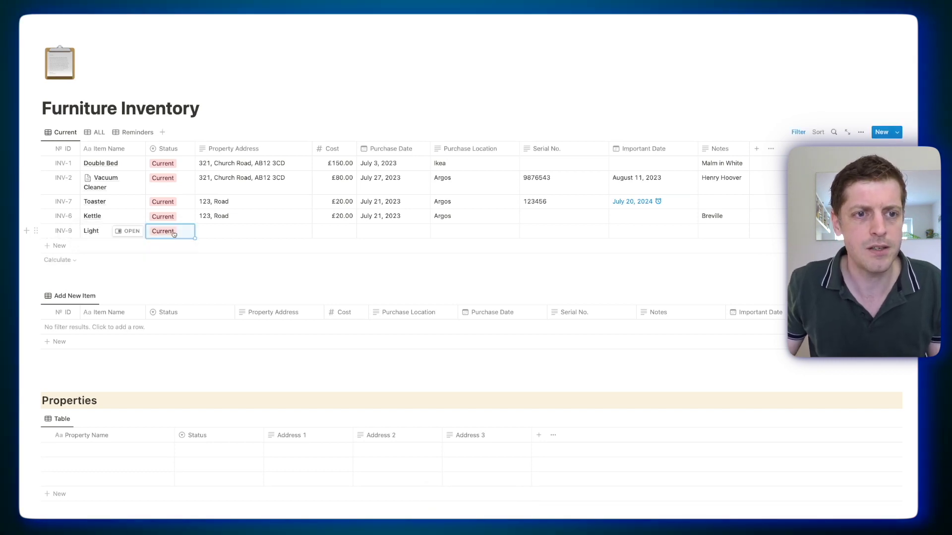
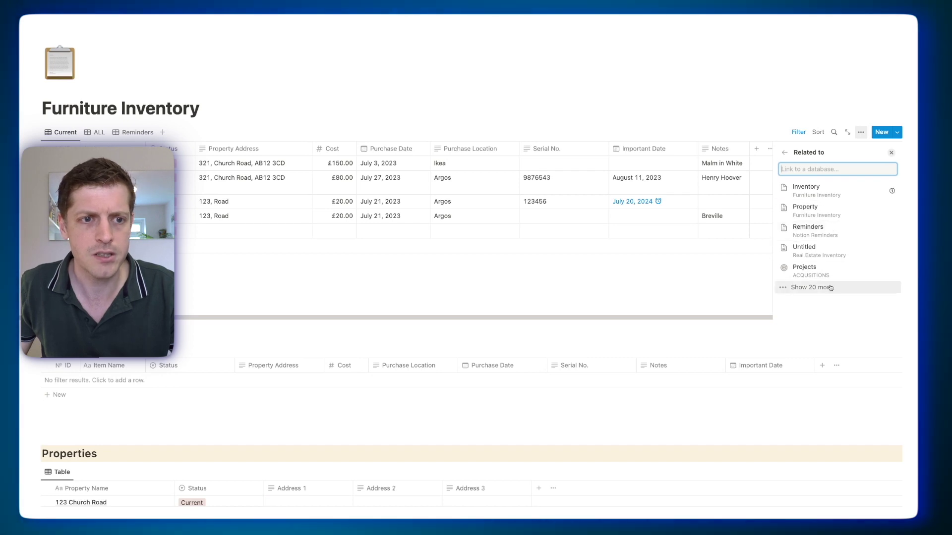
Step: Create a two-way Property relation to the Properties database, with 'Show on Property' switched on
click(823, 215)
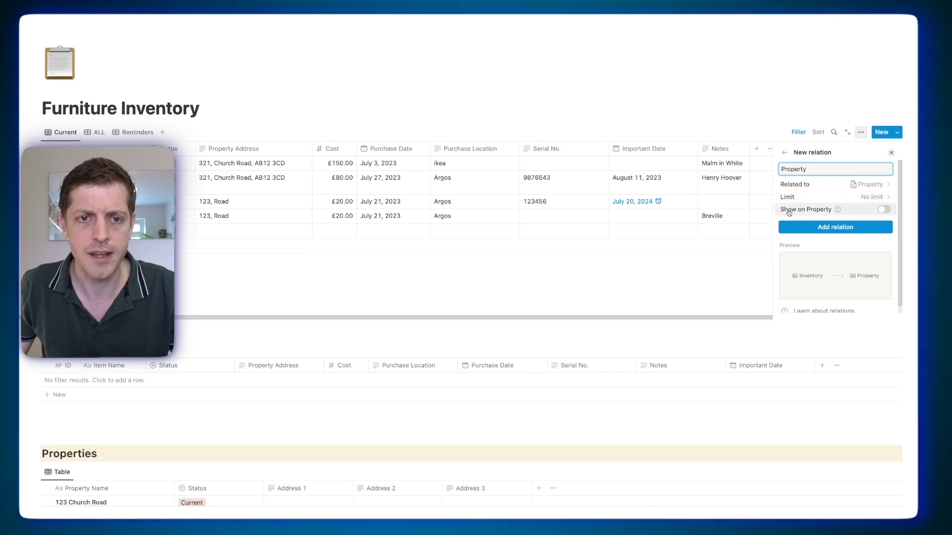
click(882, 211)
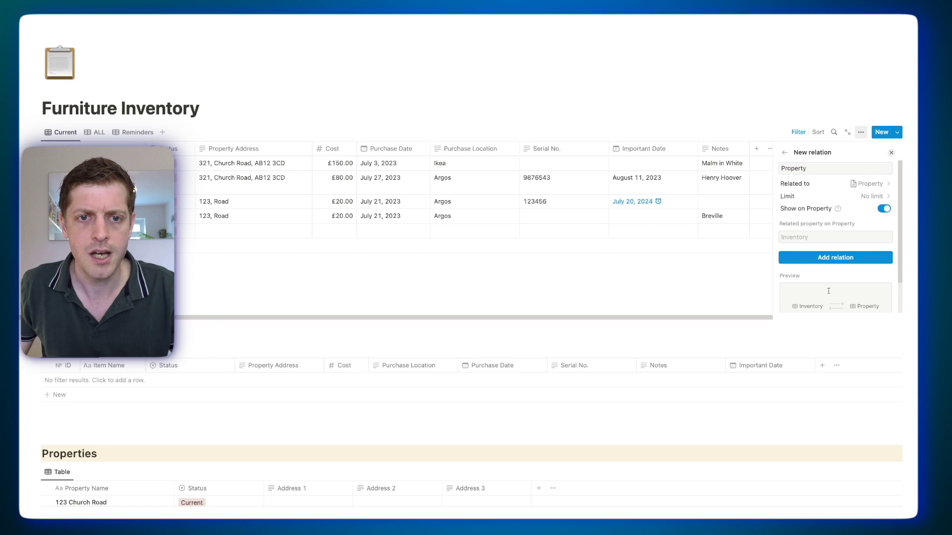
scroll(828, 288, down, 1)
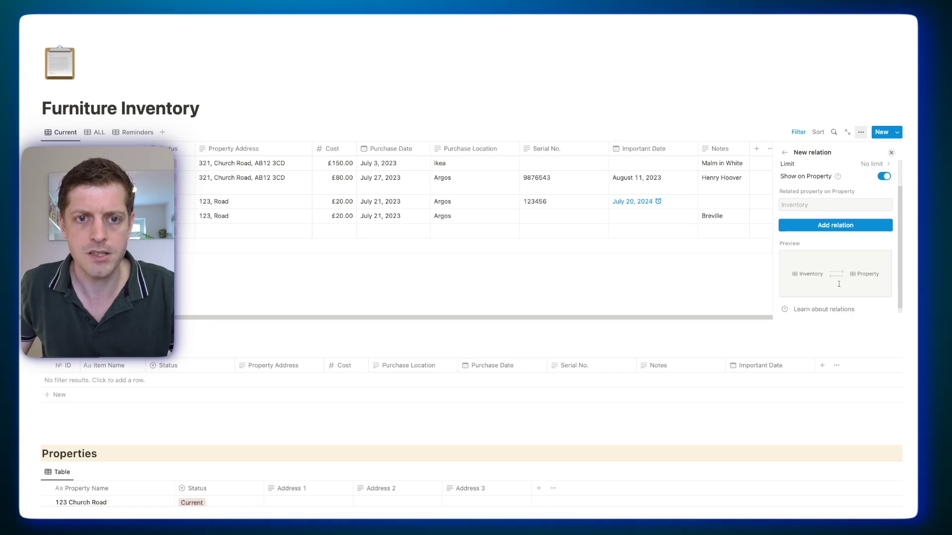
click(831, 226)
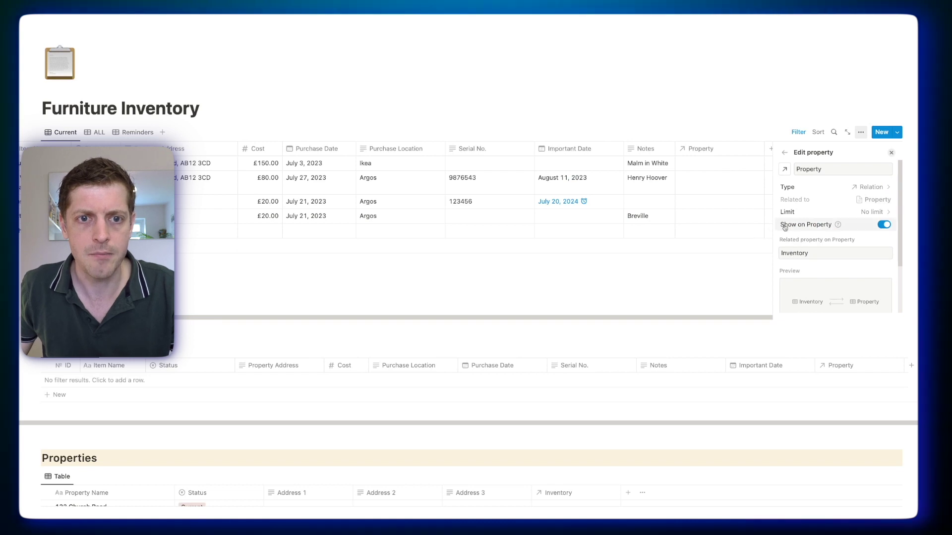
Step: Set the first inventory item's (Double Bed) Property cell to 123 Church Road
click(891, 152)
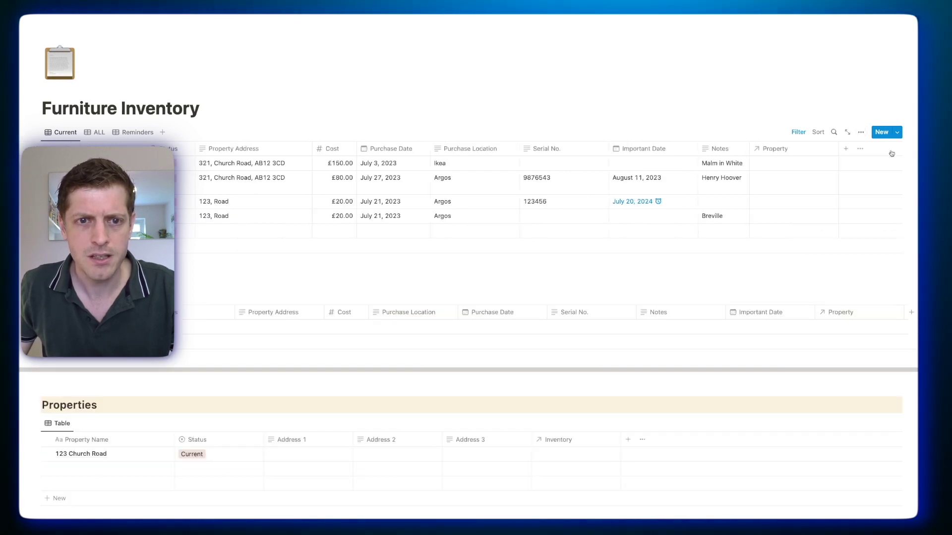
scroll(473, 322, down, 4)
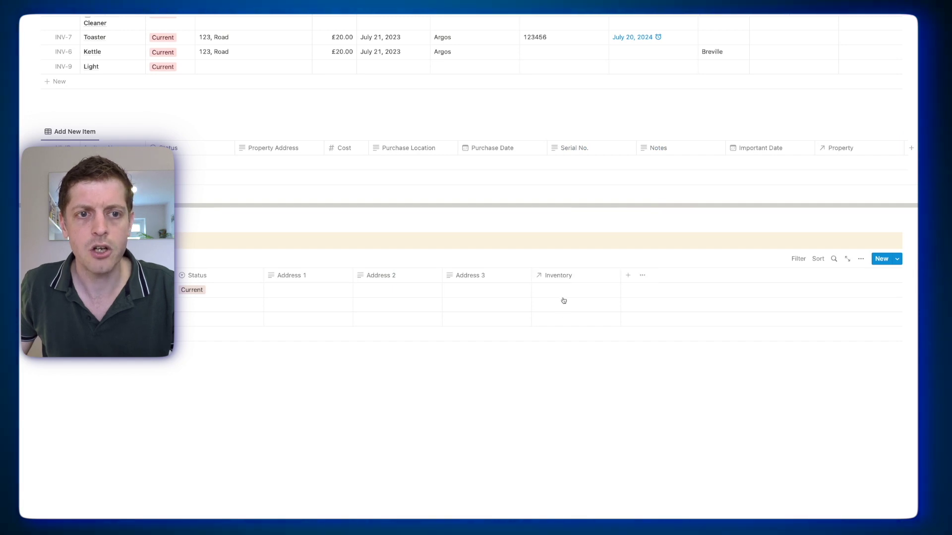
scroll(571, 305, up, 4)
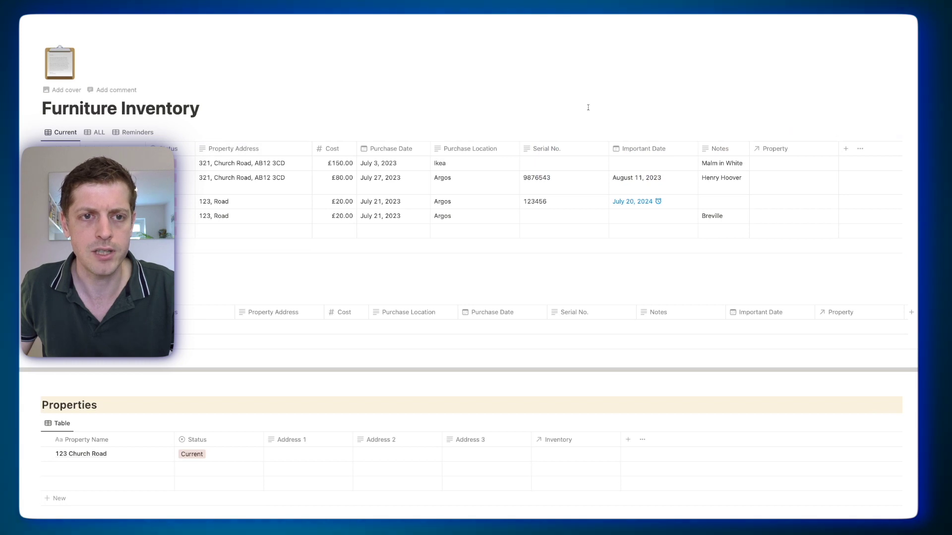
click(773, 166)
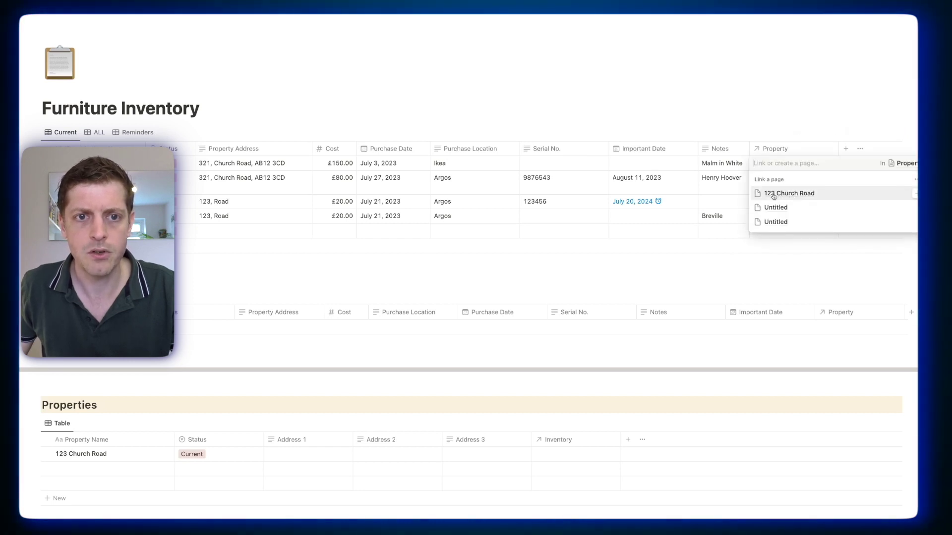
click(814, 193)
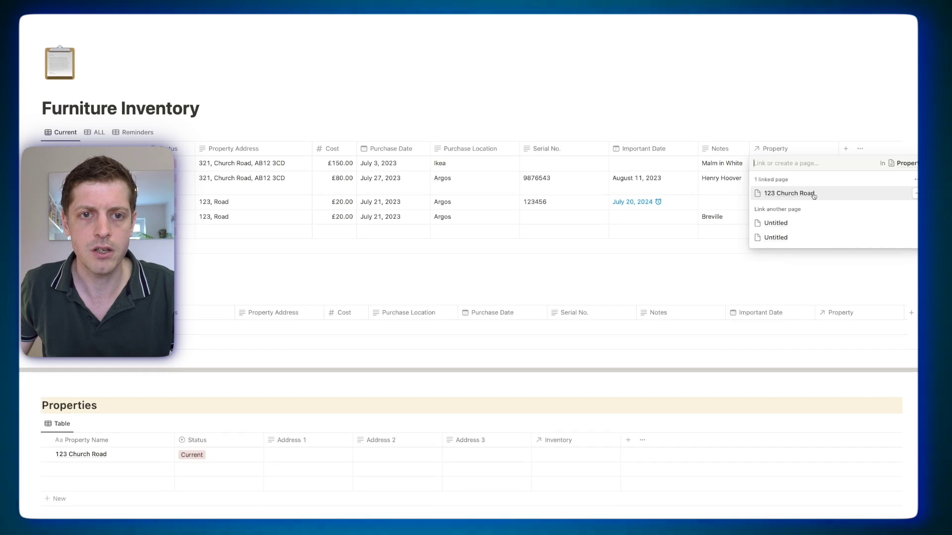
click(798, 132)
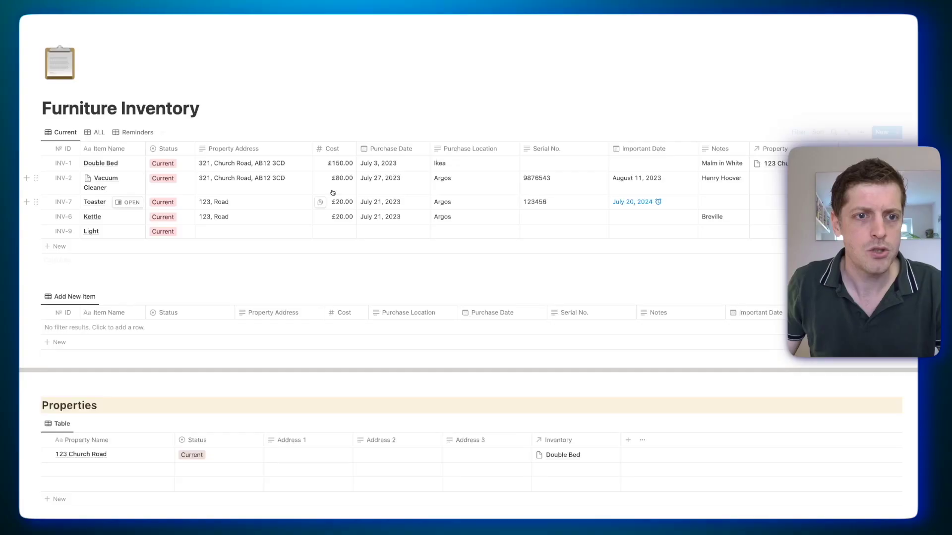
scroll(267, 365, down, 5)
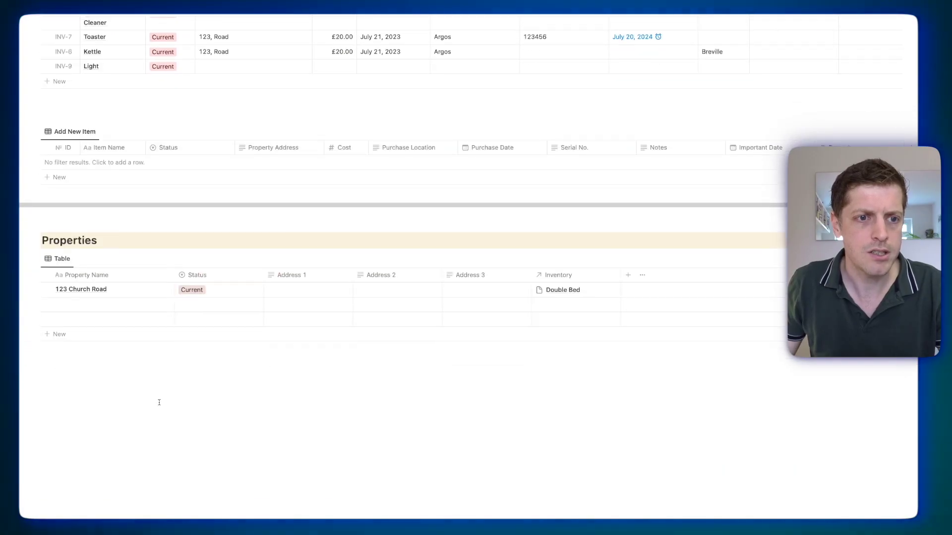
Step: Insert a /button block below the Properties table with an 'Add page to' Inventory step
click(159, 402)
text(/)
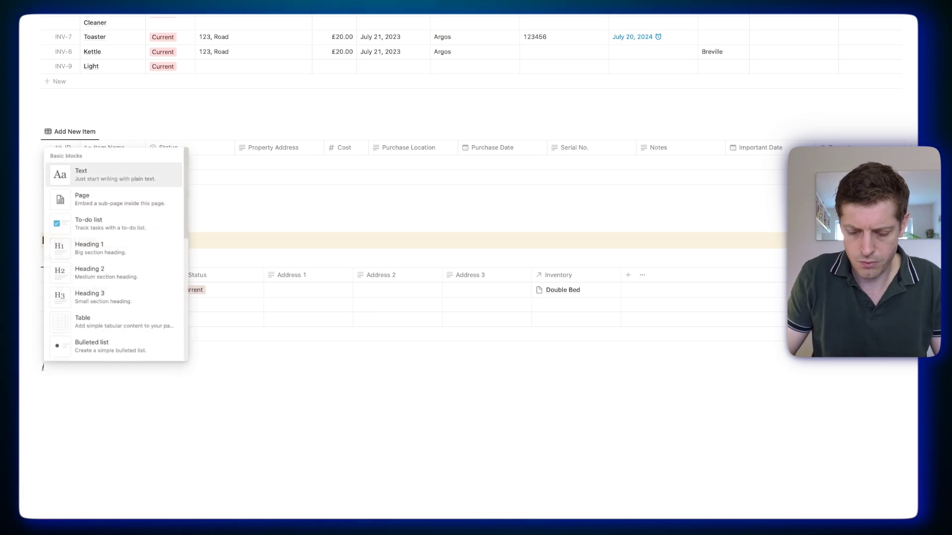
text(button)
key(Return)
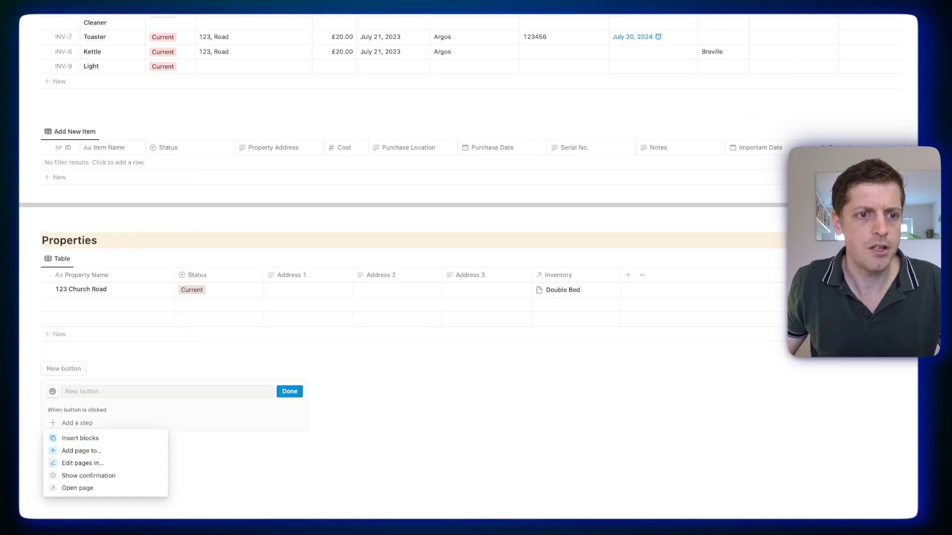
click(114, 455)
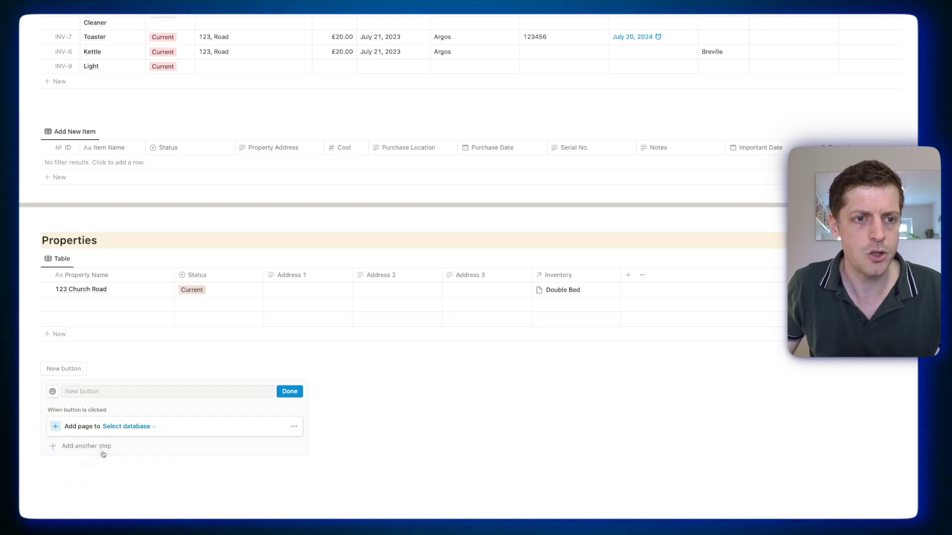
click(139, 426)
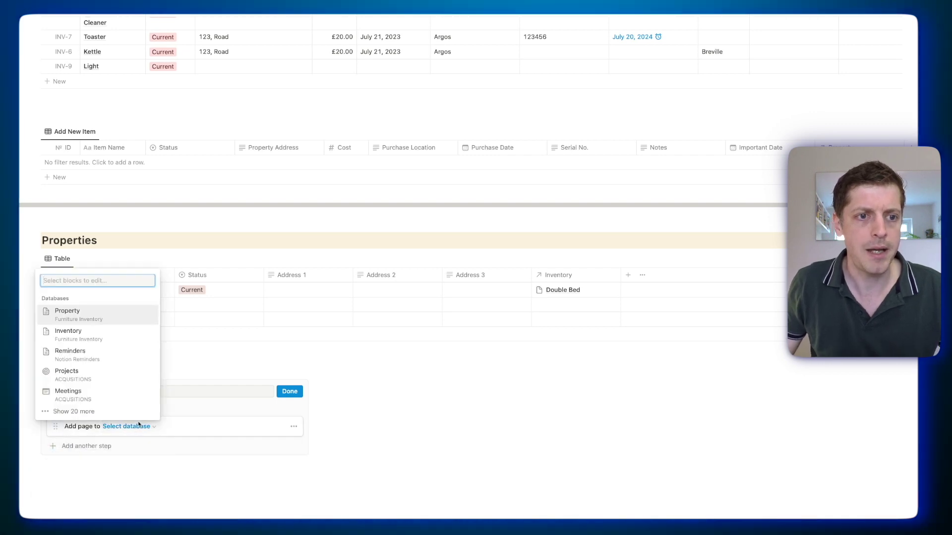
click(107, 331)
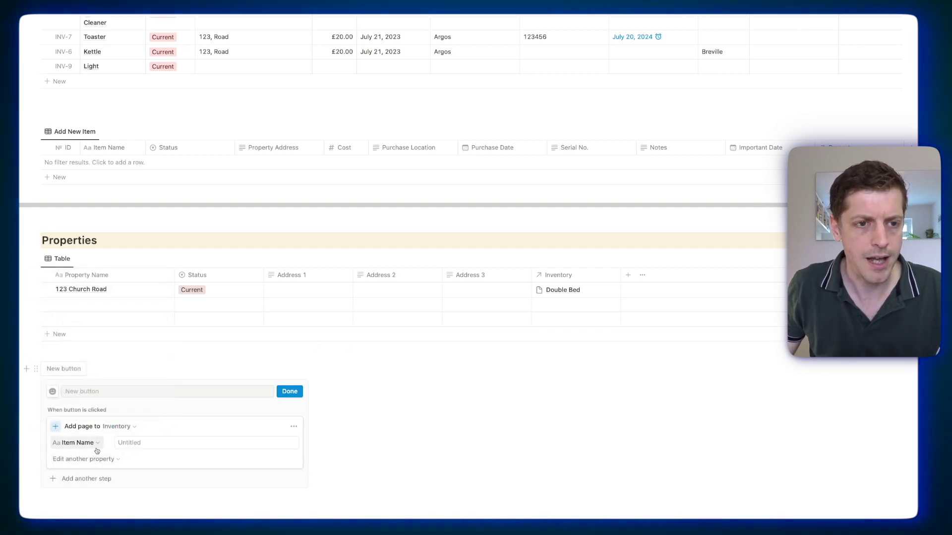
Step: Preset new pages with Status Current and Notes 'New Purchase', and name the button 'Add New item'
scroll(136, 427, down, 3)
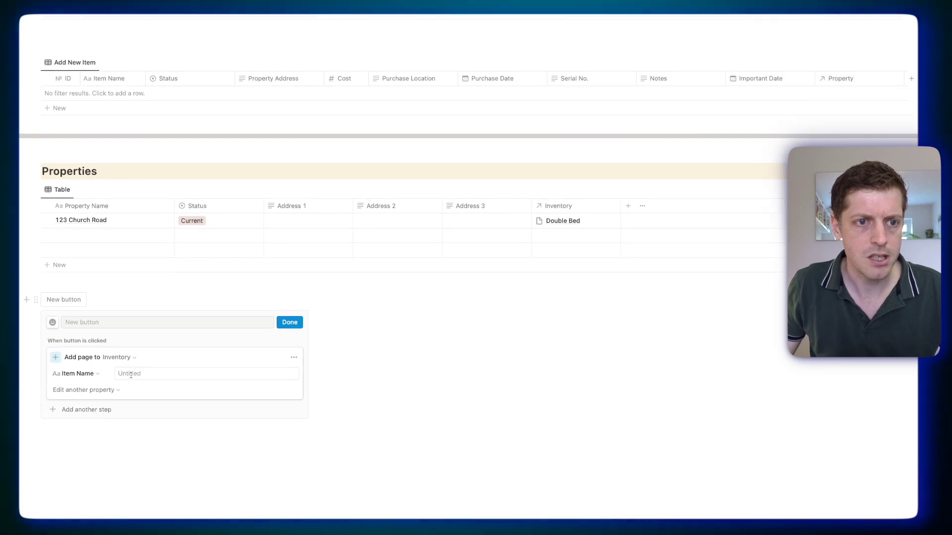
click(131, 374)
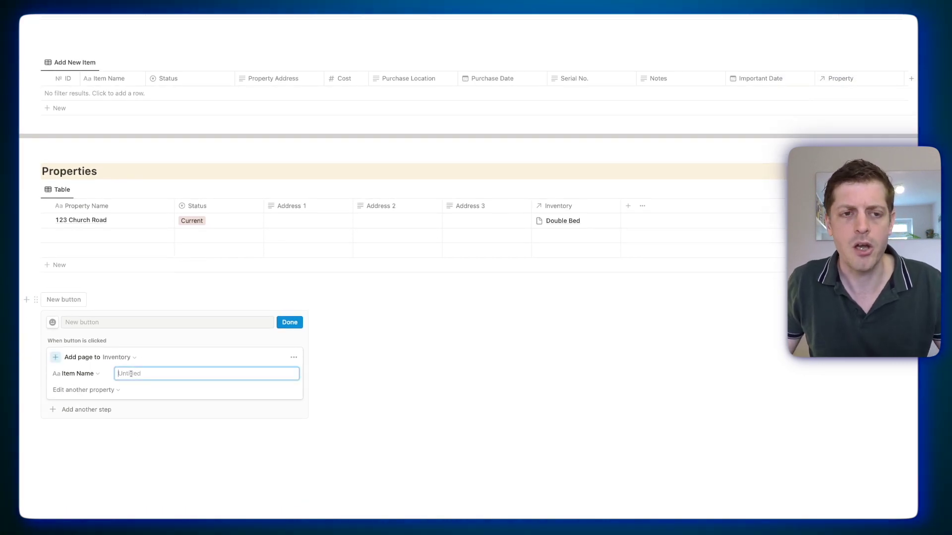
click(91, 393)
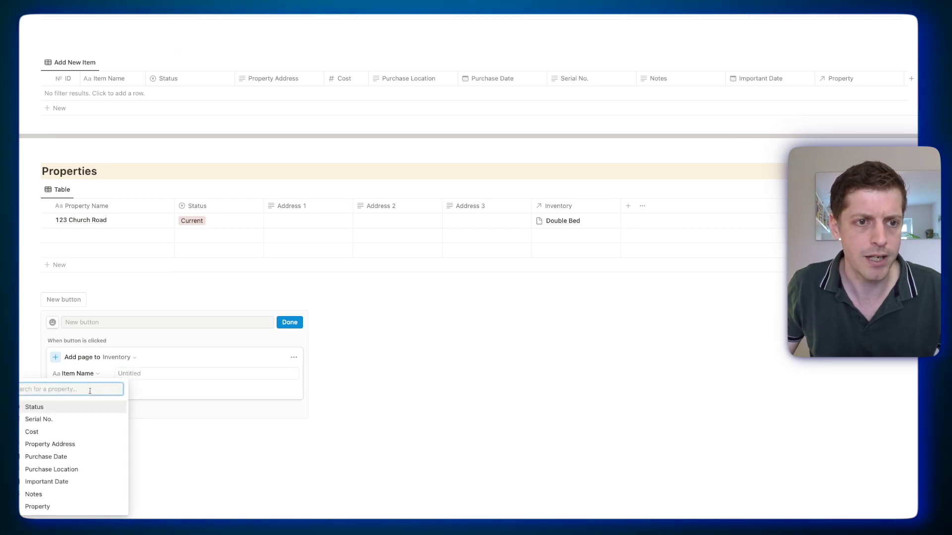
click(37, 406)
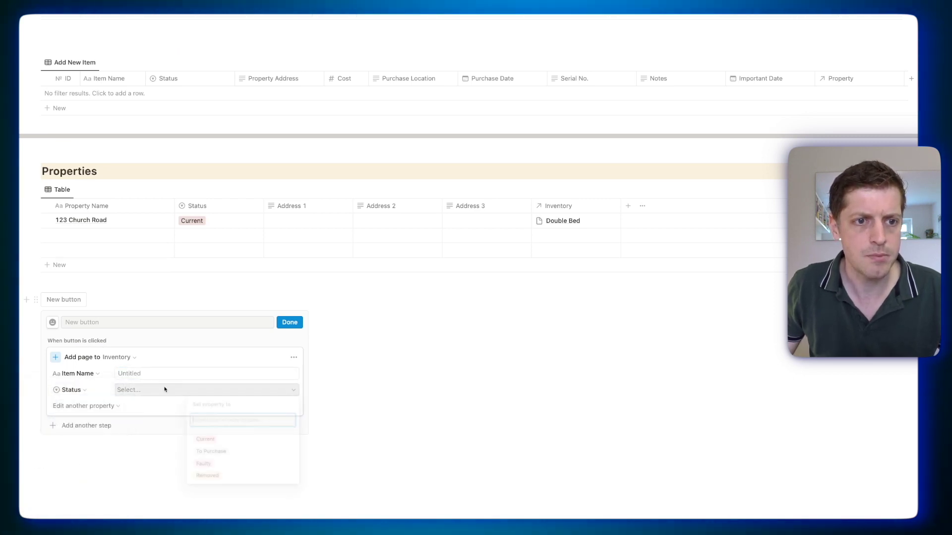
click(225, 446)
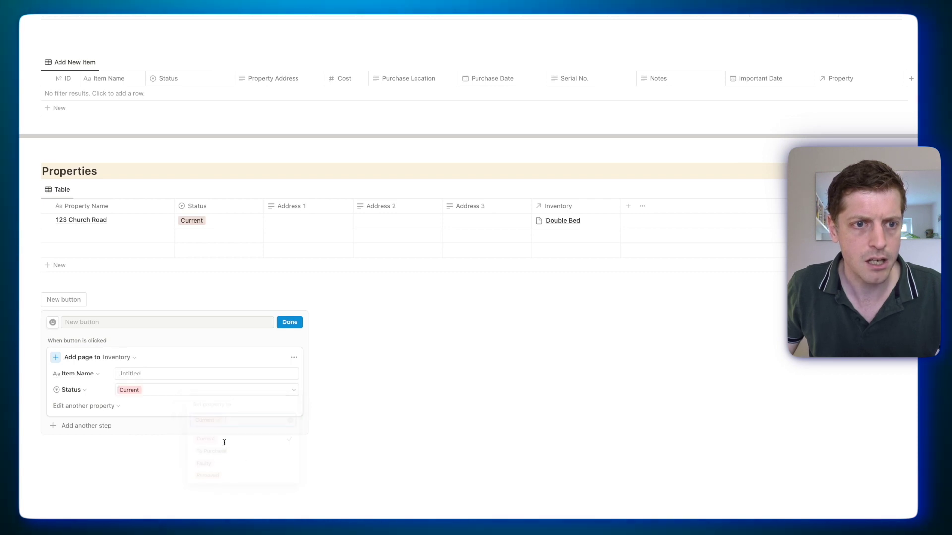
click(97, 406)
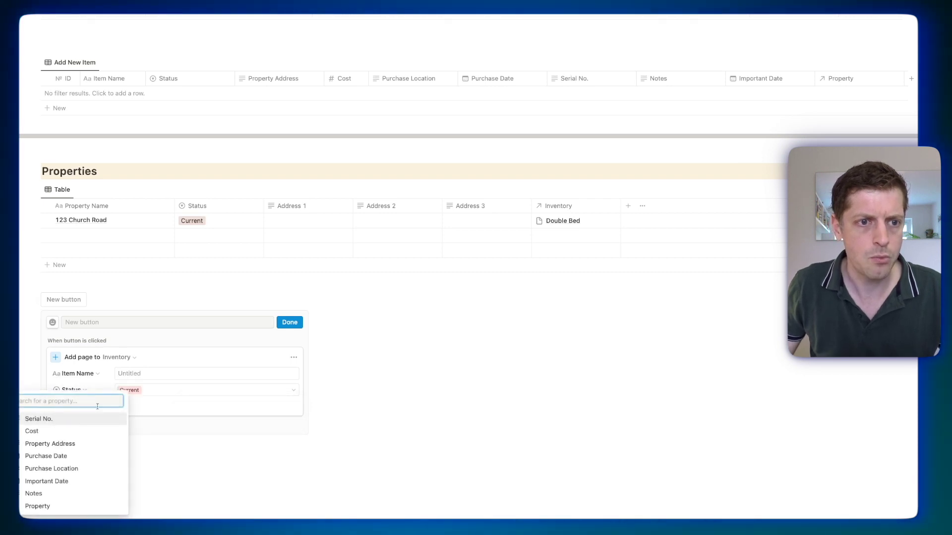
click(53, 493)
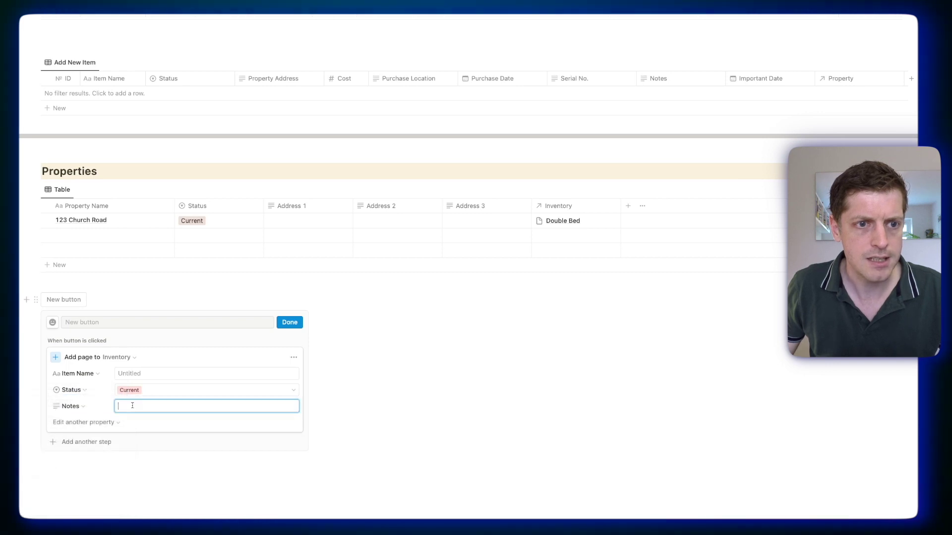
text(New )
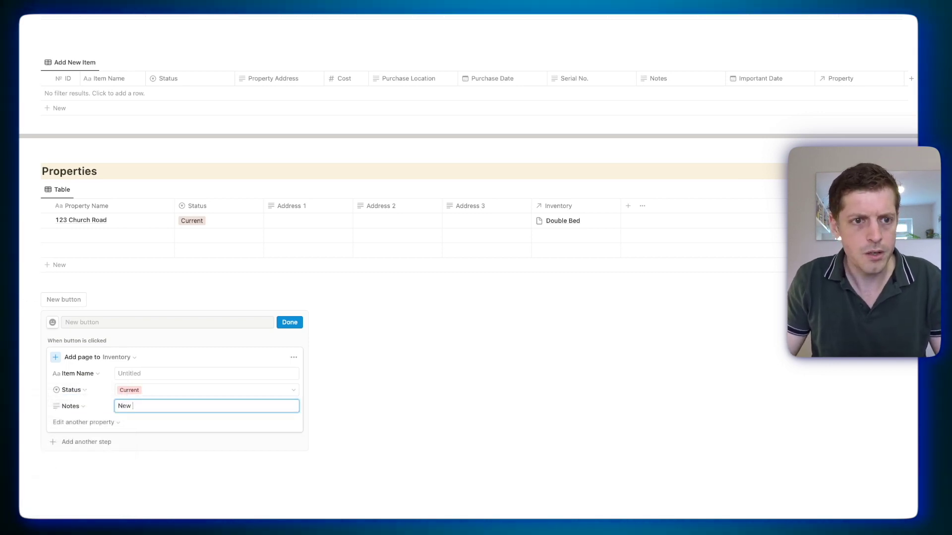
text(Purchase)
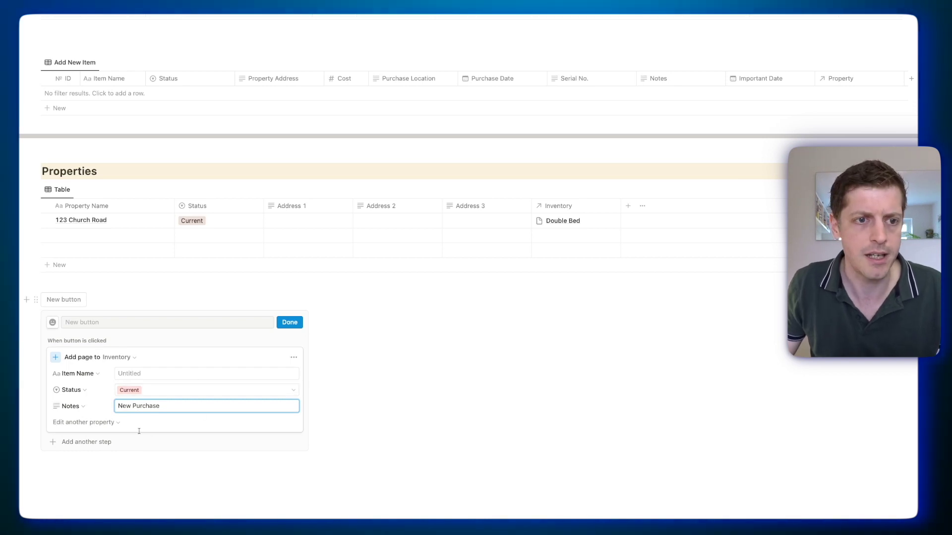
click(79, 323)
text(Add New item)
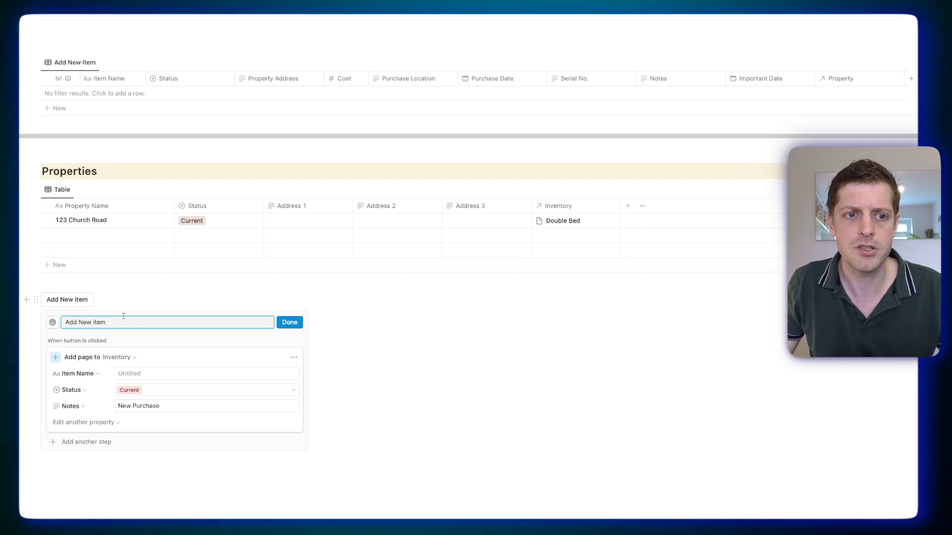
Step: Add an Open page action that opens the new page added by the button
click(93, 441)
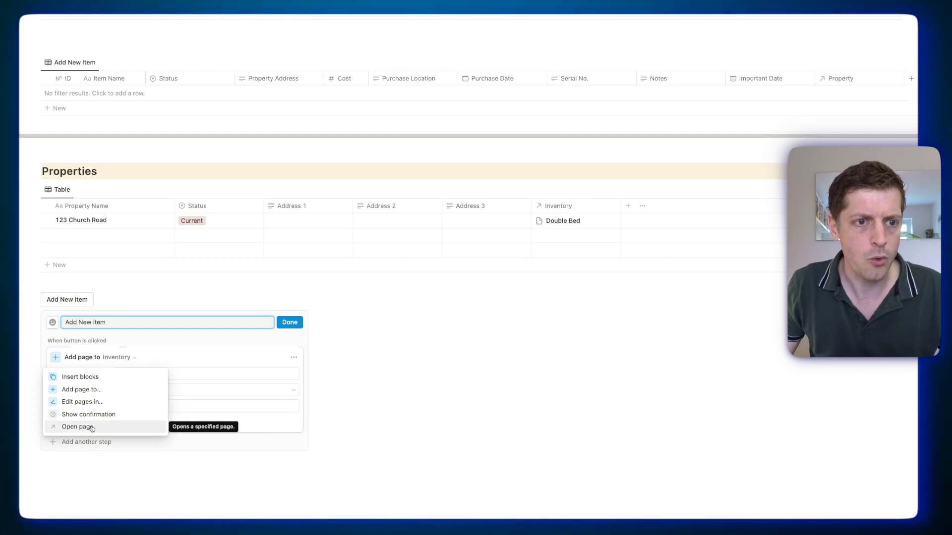
click(91, 427)
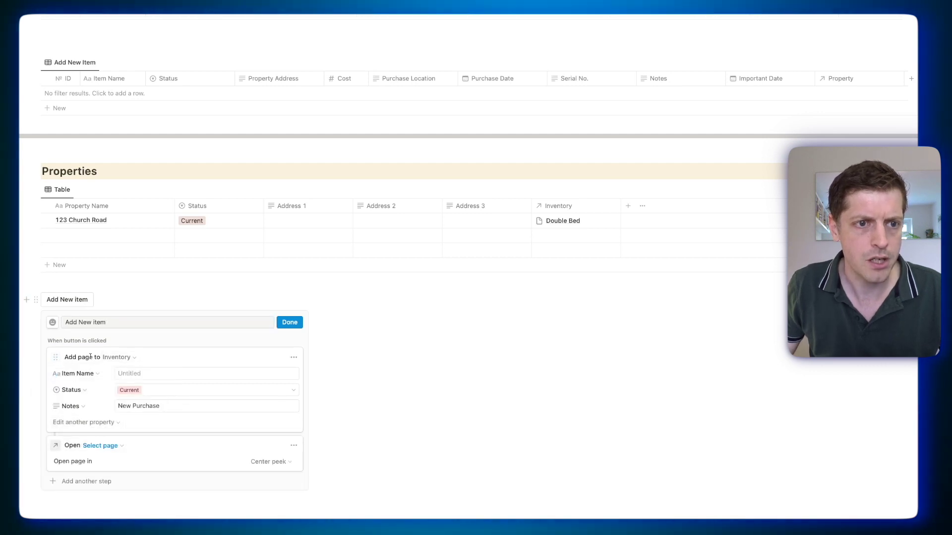
click(100, 449)
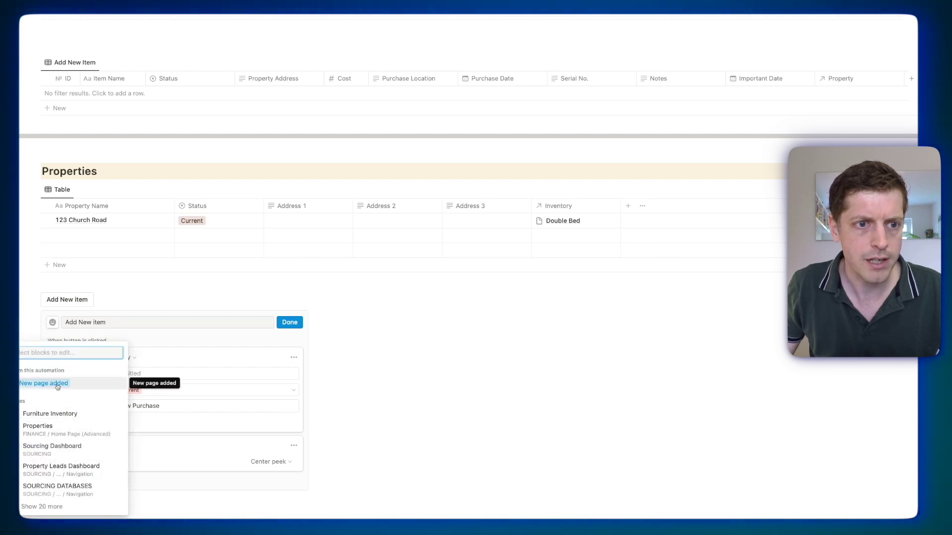
click(58, 384)
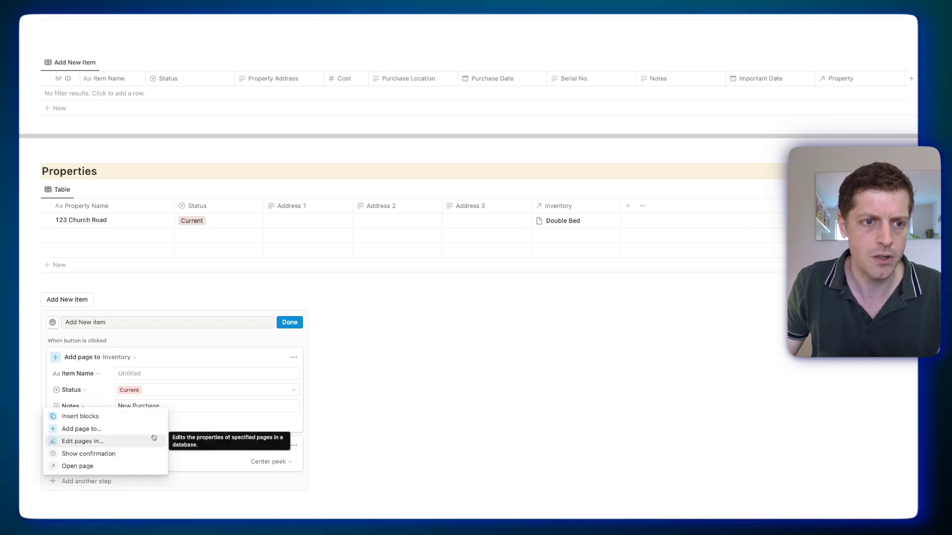
Step: Add a Show confirmation action and move it up to run first
click(102, 454)
scroll(204, 404, down, 5)
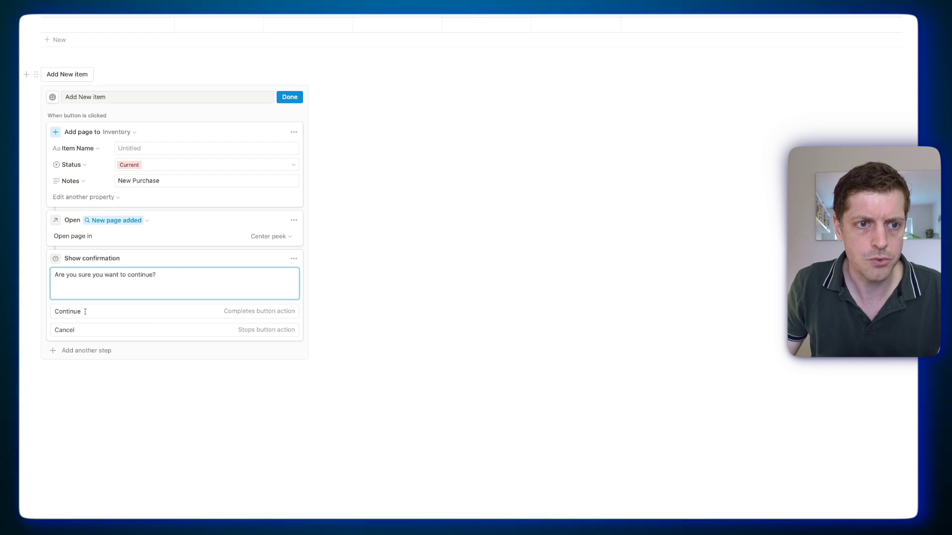
scroll(188, 301, up, 1)
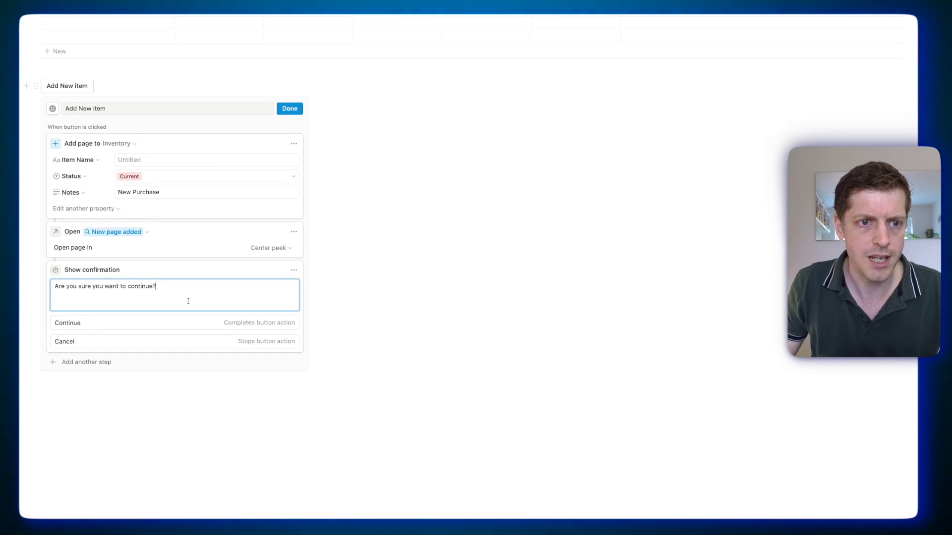
click(297, 272)
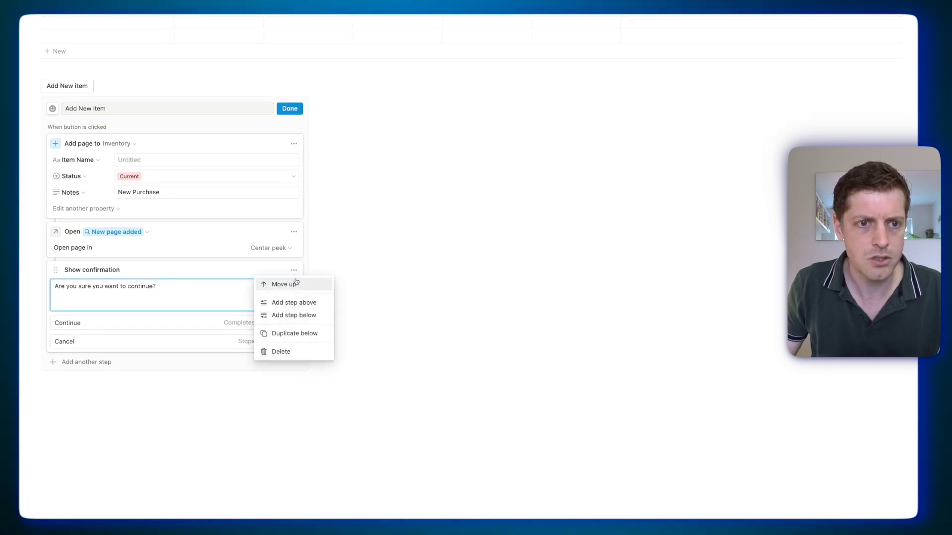
click(296, 283)
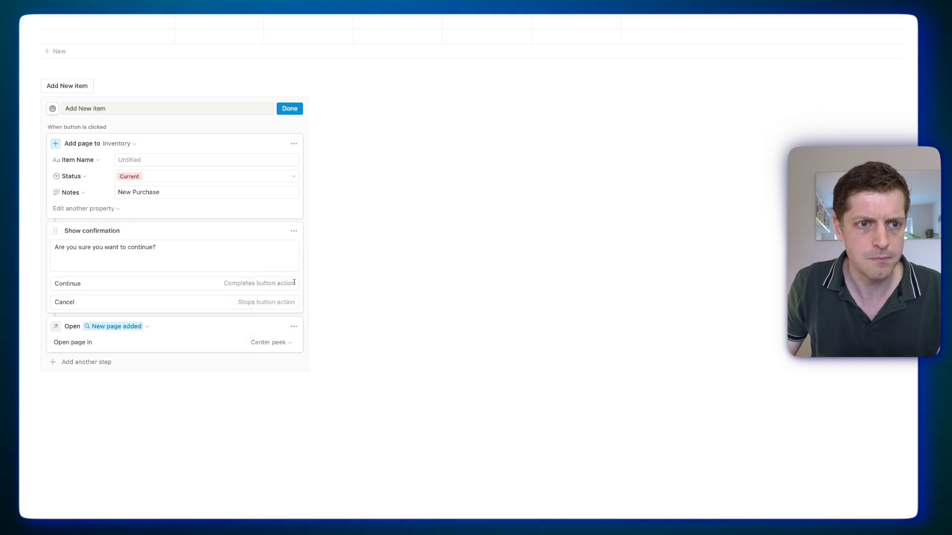
click(293, 232)
click(295, 245)
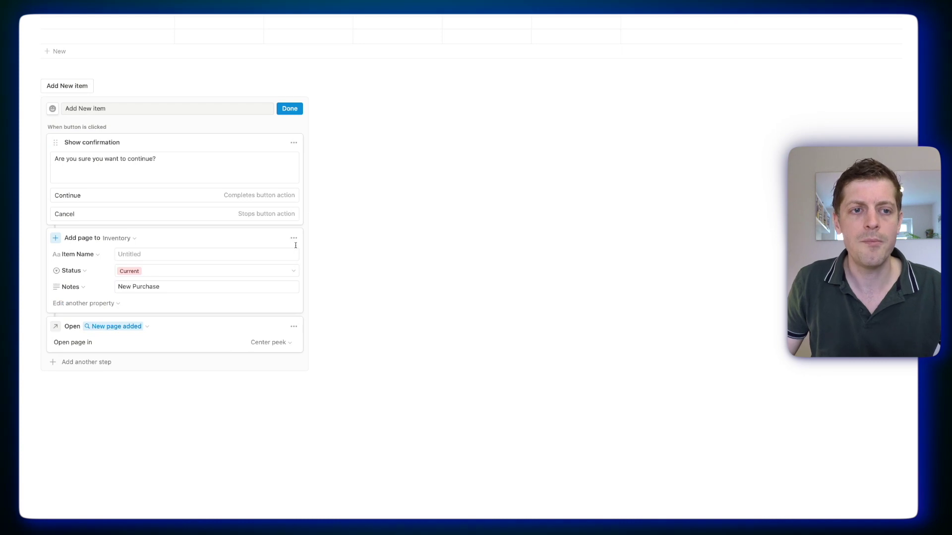
scroll(291, 137, up, 1)
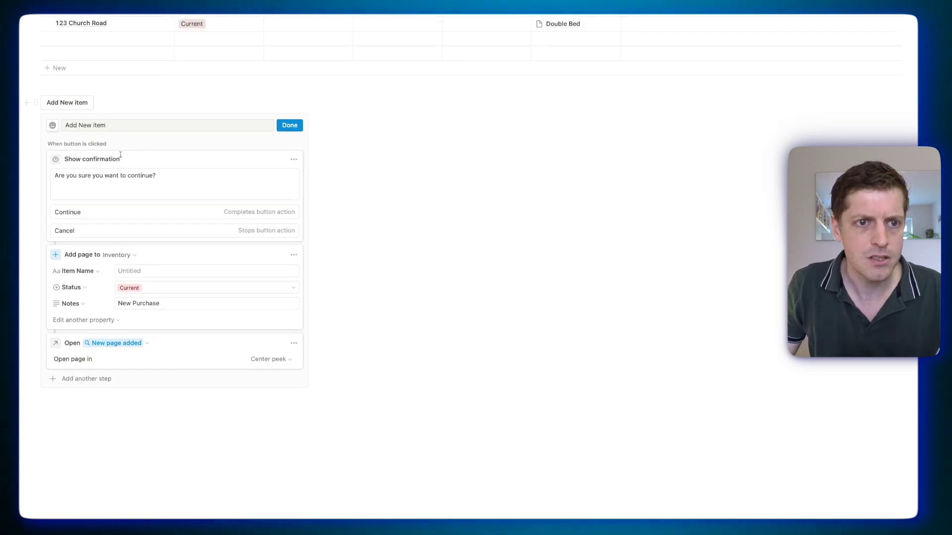
Step: Run the finished button to create INV-10, named Cooker, with Status Current and Notes New Purchase
click(287, 134)
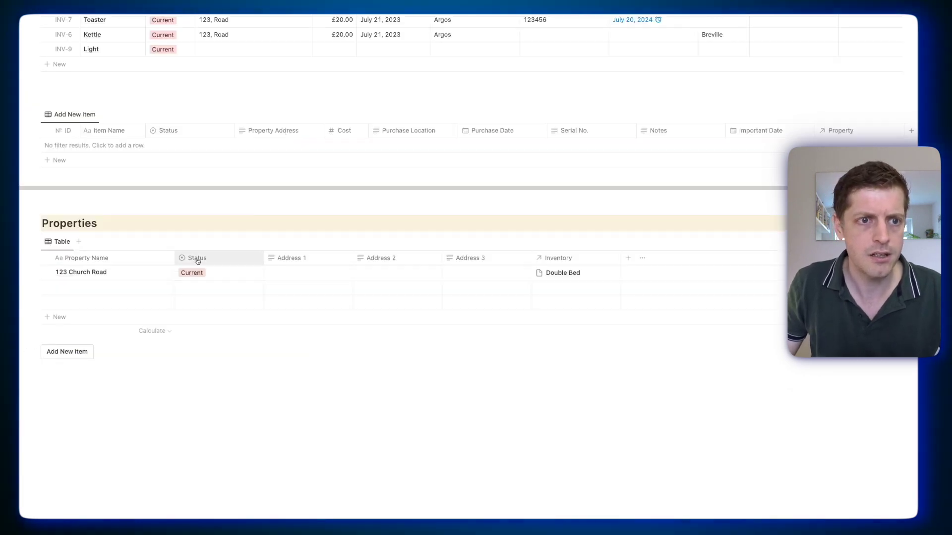
click(80, 352)
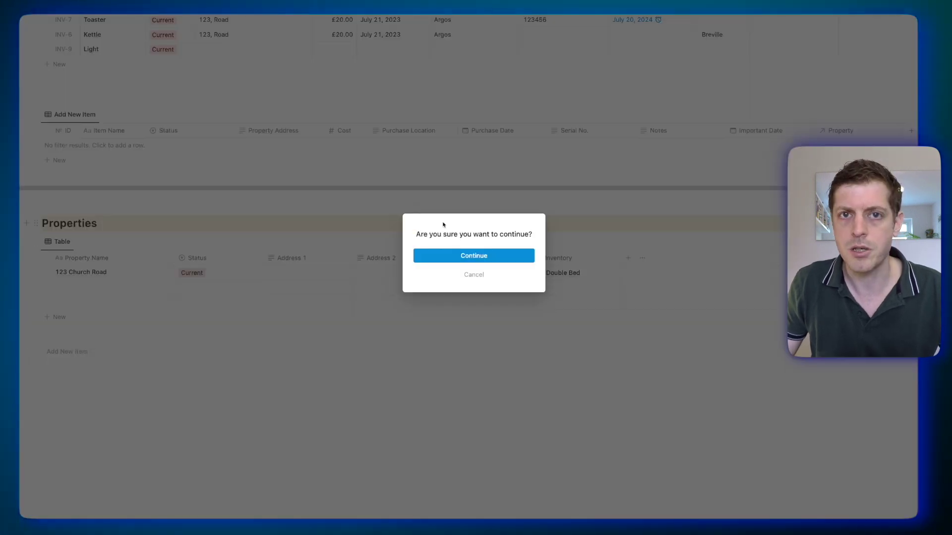
click(469, 255)
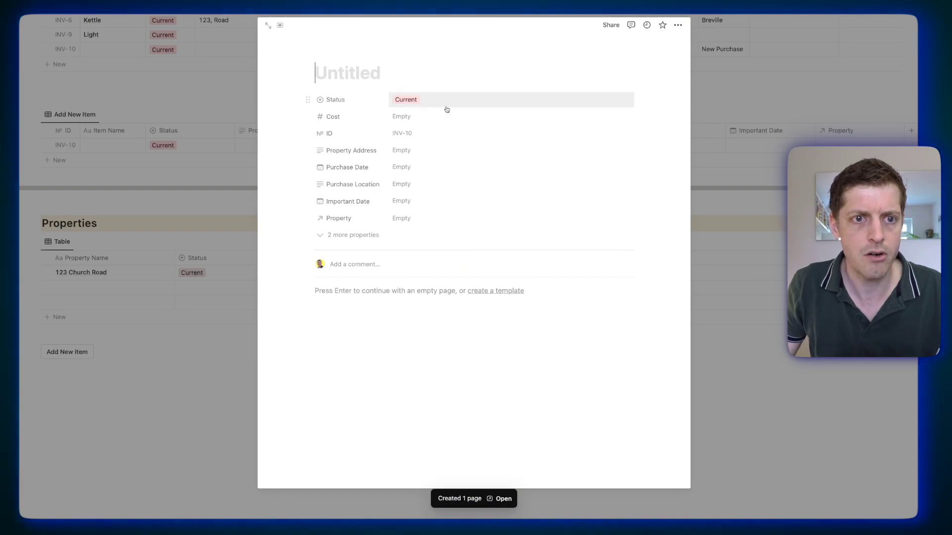
click(351, 235)
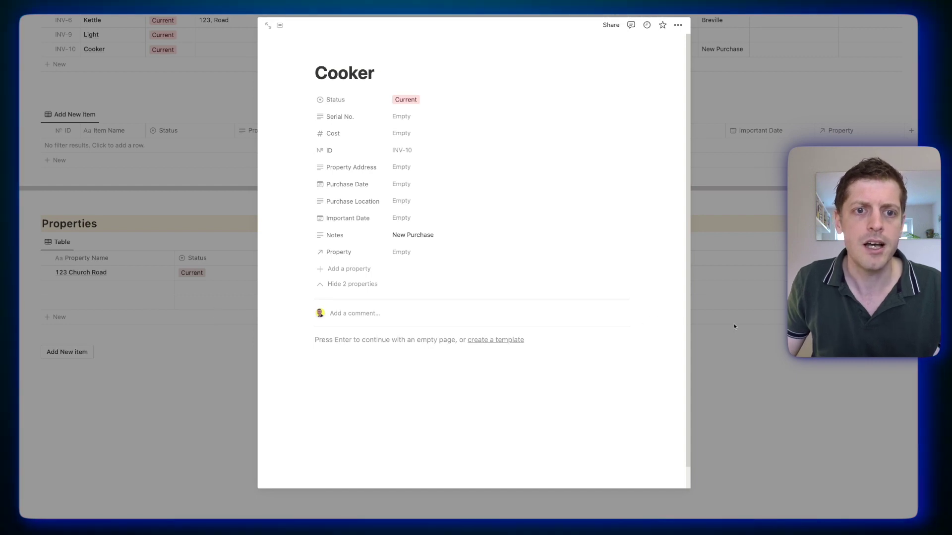
key(Escape)
scroll(665, 300, up, 5)
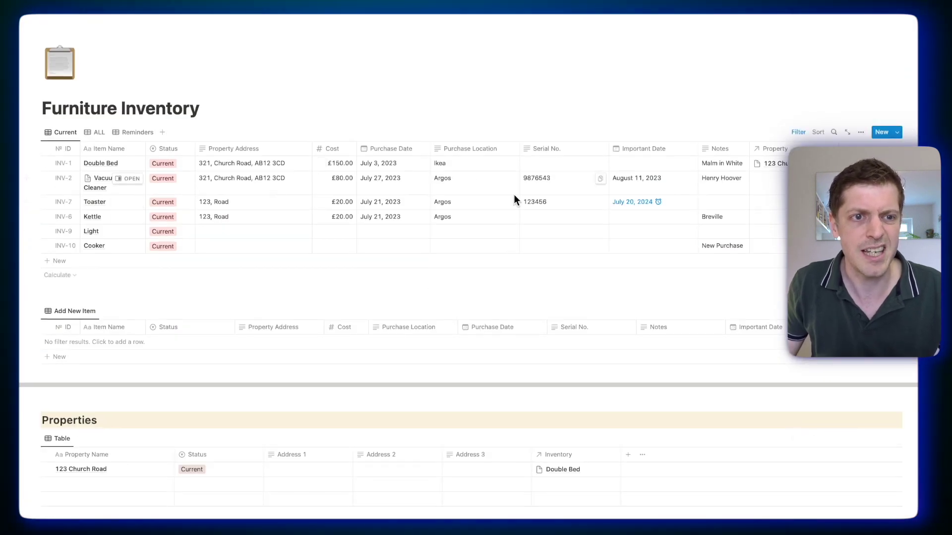
scroll(105, 363, down, 3)
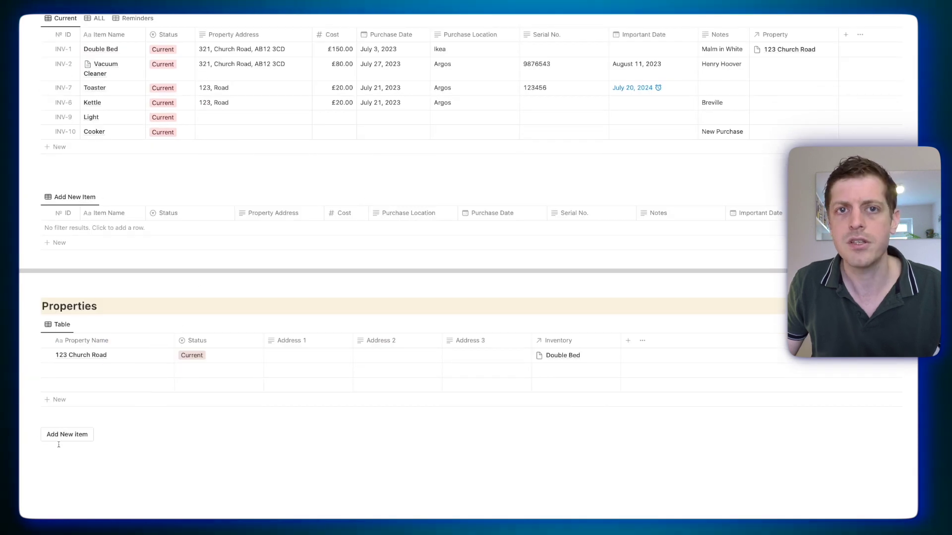
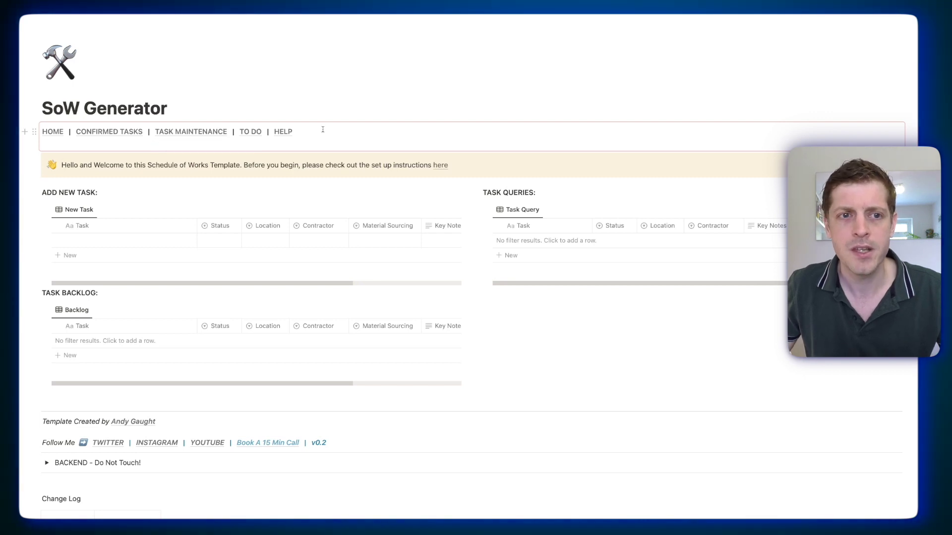
Step: Test the CONFIRMED TASKS, TO DO and HELP links, then type '| Quick Guide' after HELP
click(121, 132)
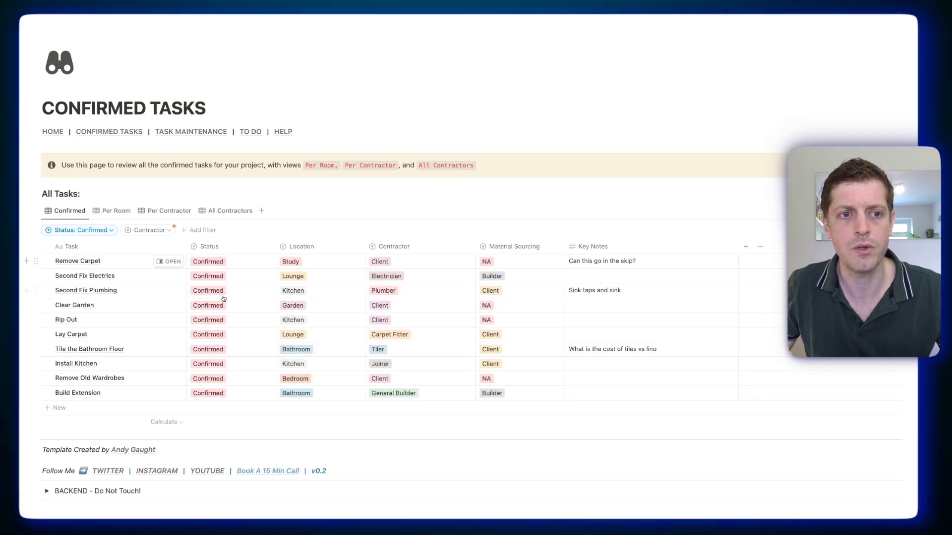
click(250, 132)
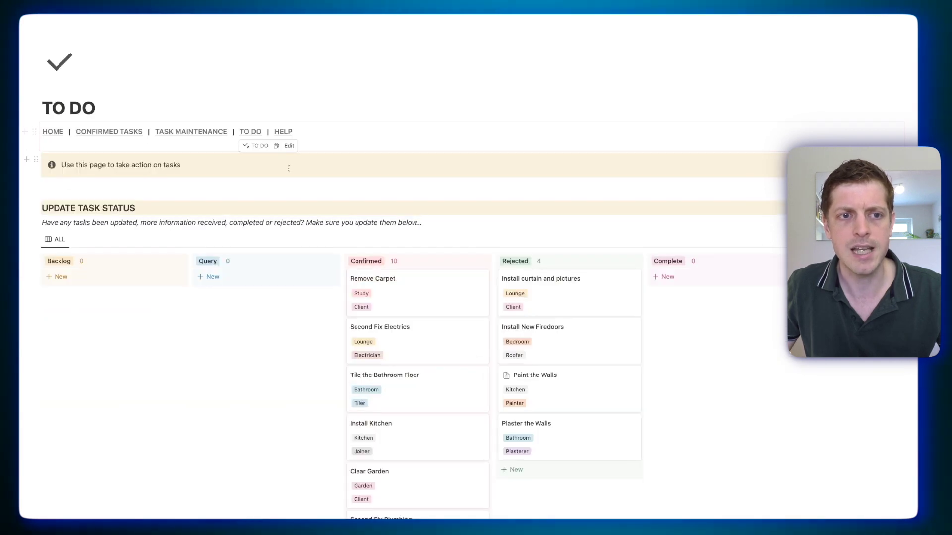
click(279, 130)
click(324, 128)
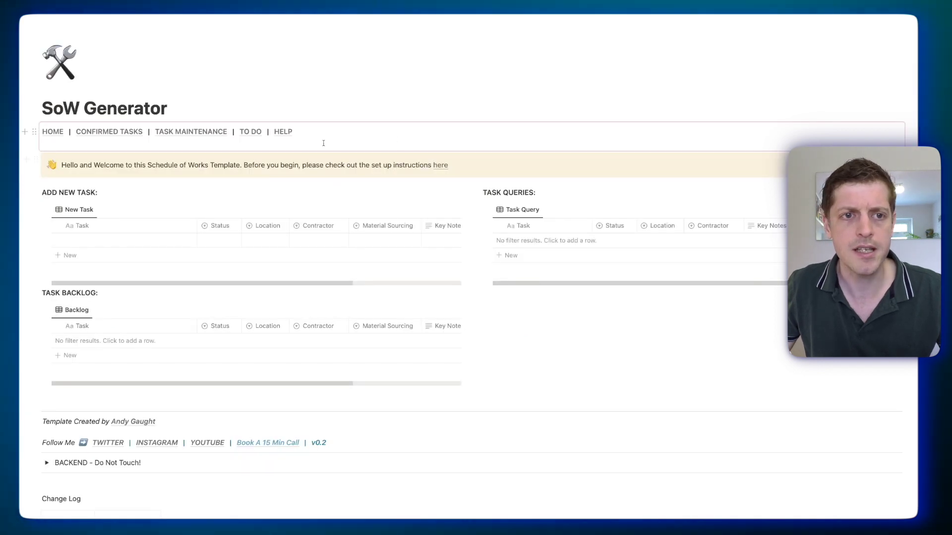
click(323, 133)
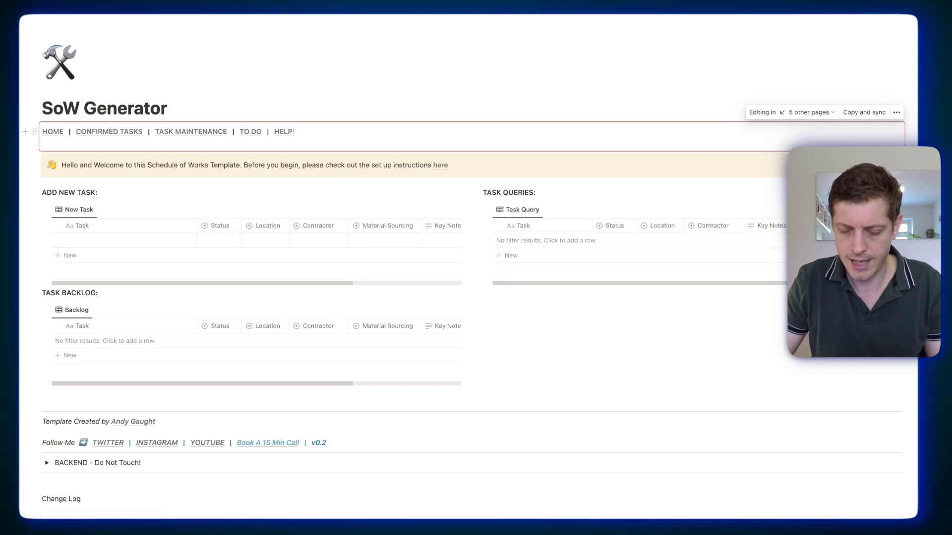
text(|)
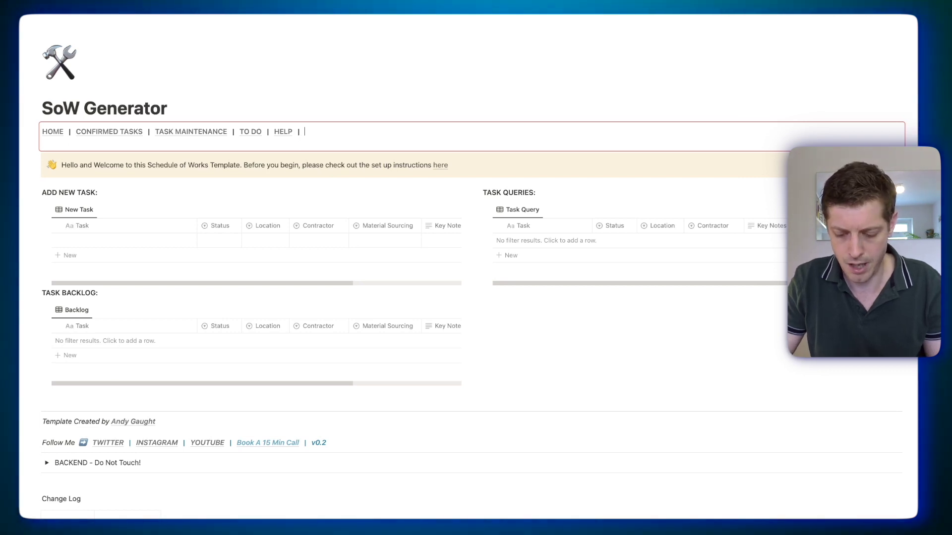
text( Quick Q)
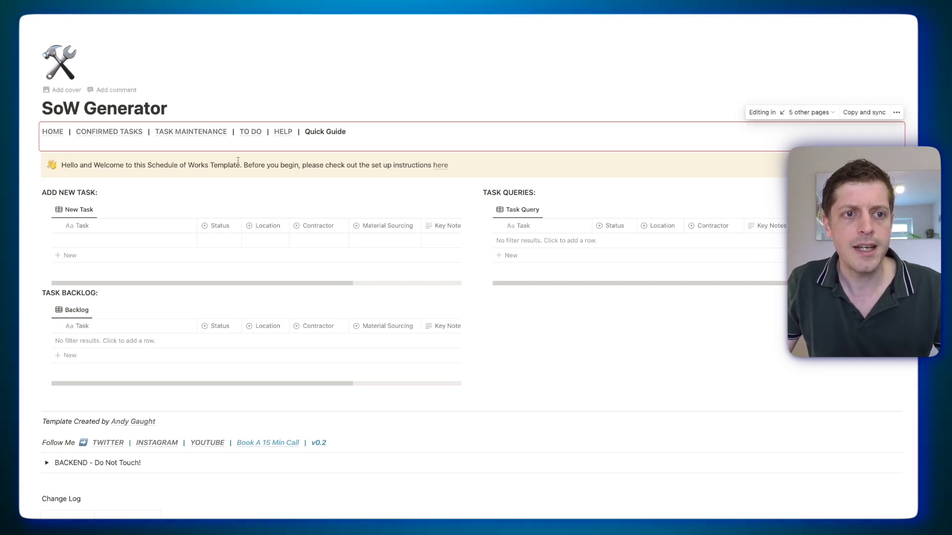
Step: Check the updated link bar on CONFIRMED TASKS and TO DO, then delete the Quick Guide text
click(103, 131)
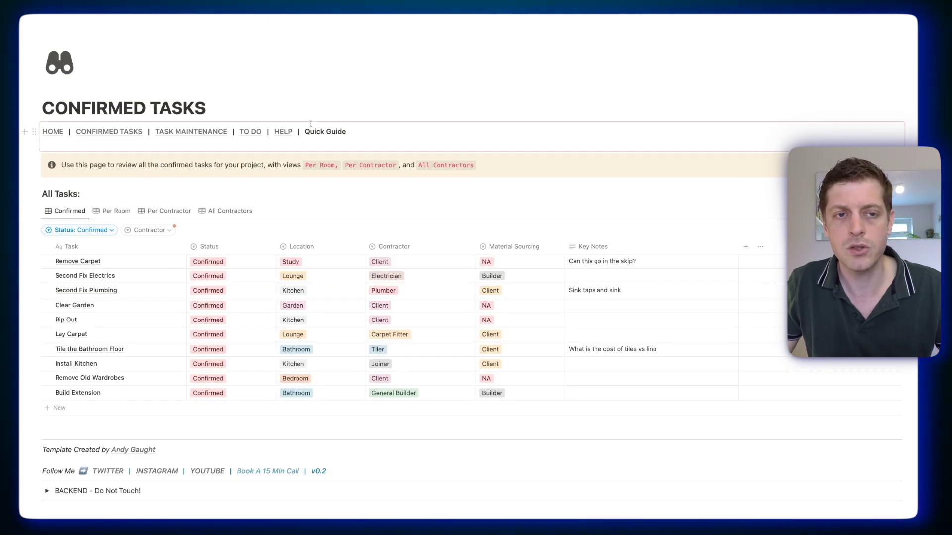
click(251, 132)
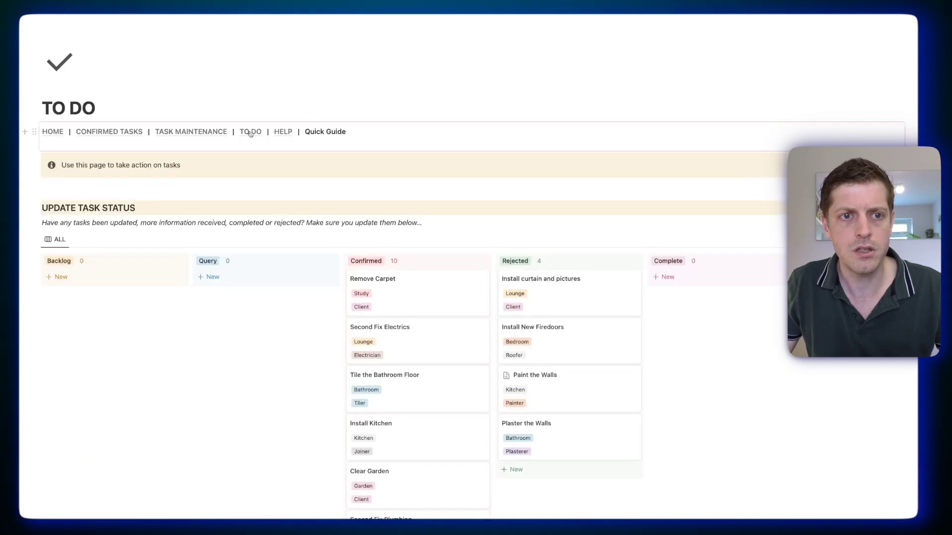
click(53, 132)
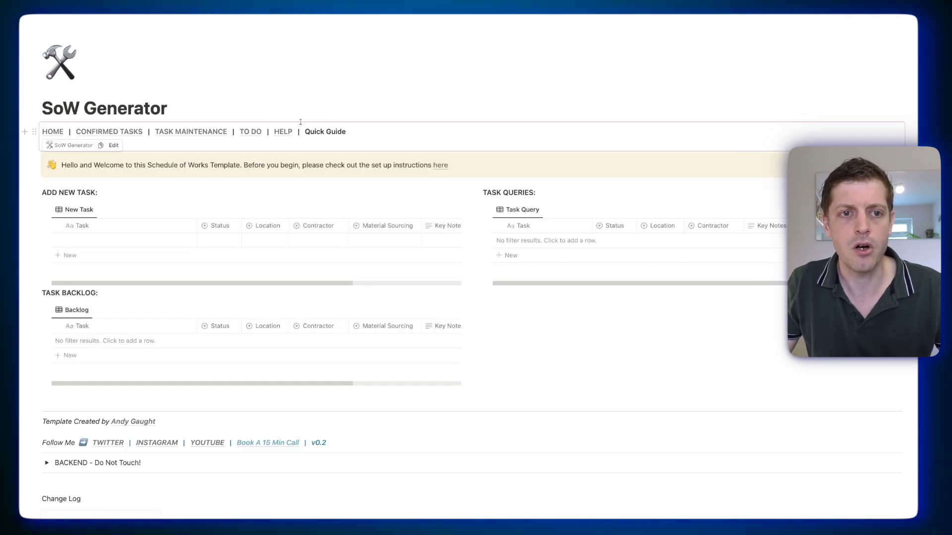
drag(346, 131, 309, 131)
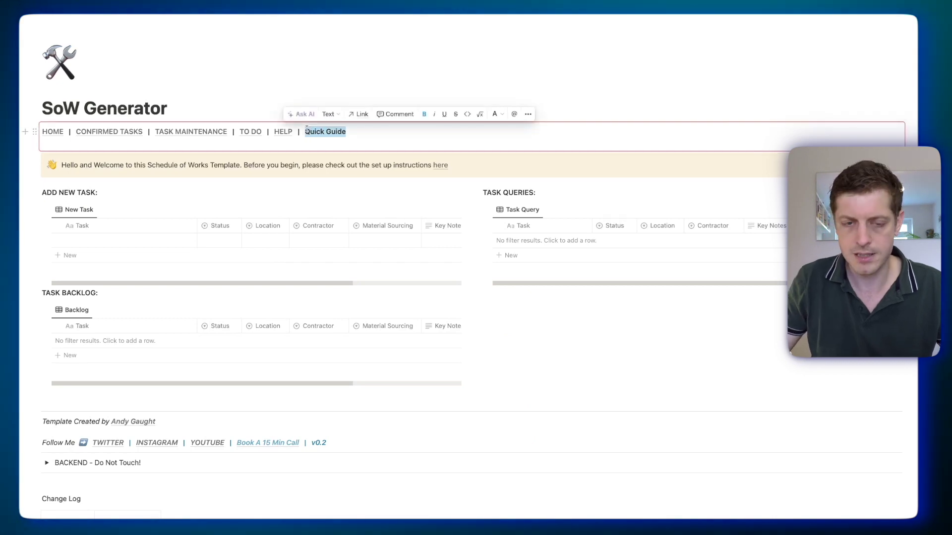
key(BackSpace)
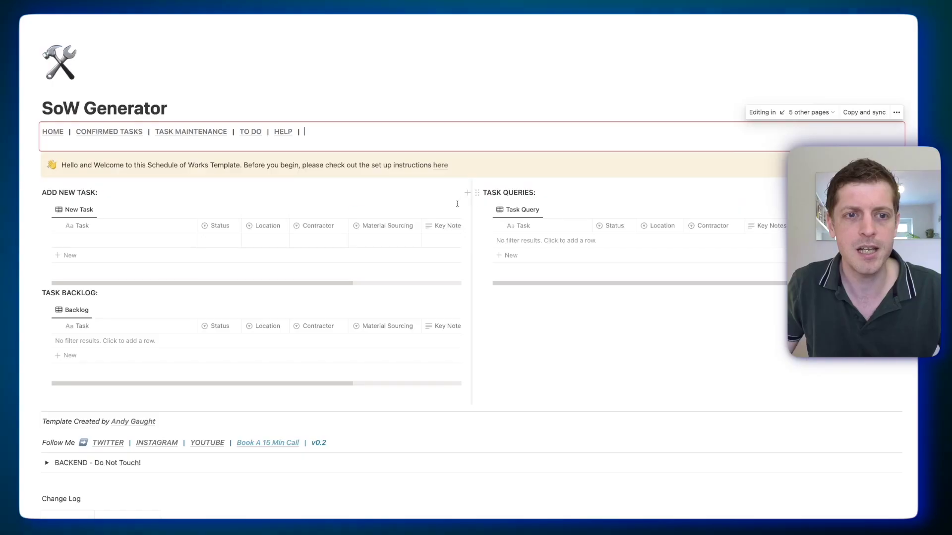
mouse_move(452, 209)
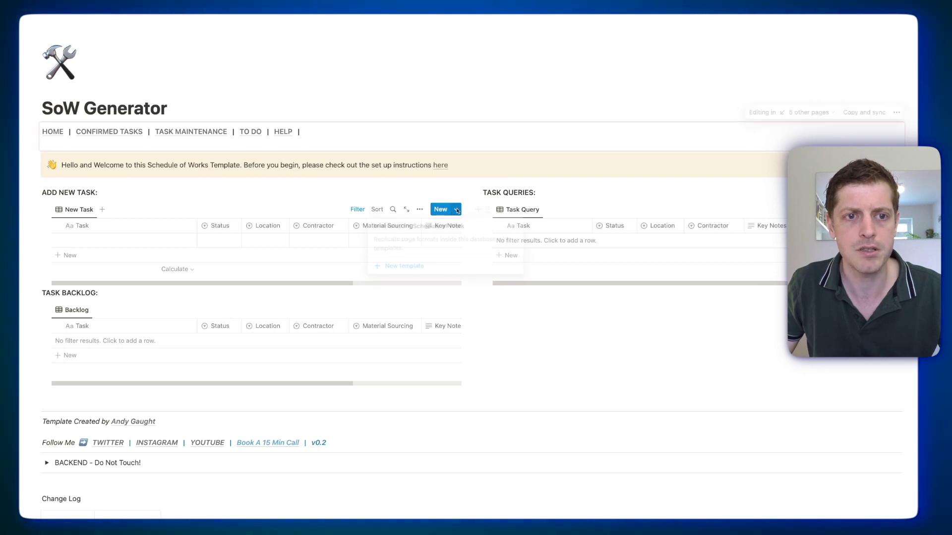
Step: Create a 'Next SoW Item' template with Status Backlog, Contractor TBC and Key Notes 'To be researched'
click(410, 271)
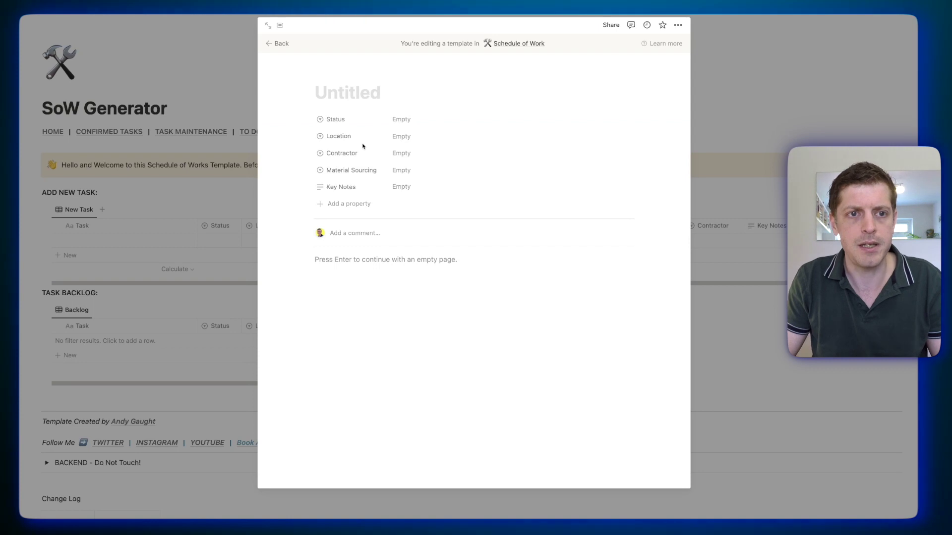
text(Next SoW)
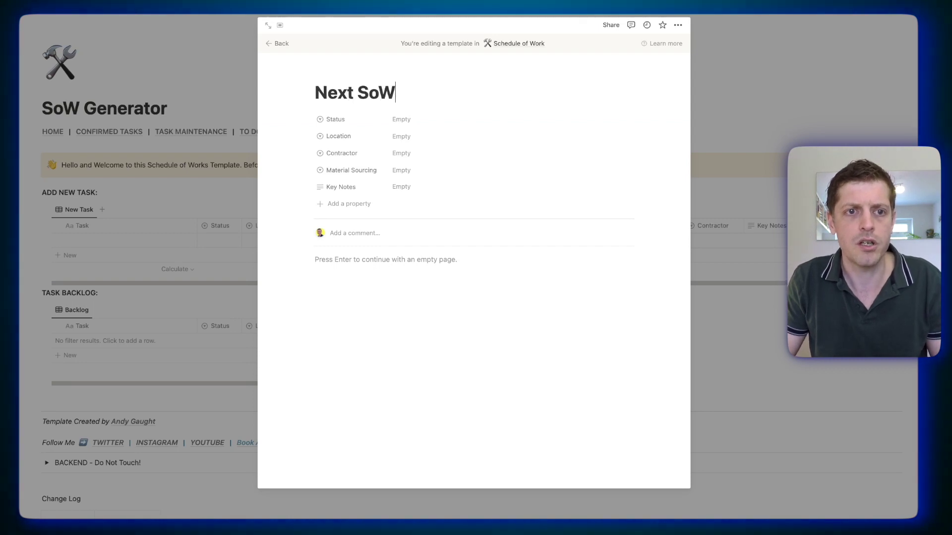
text( Item)
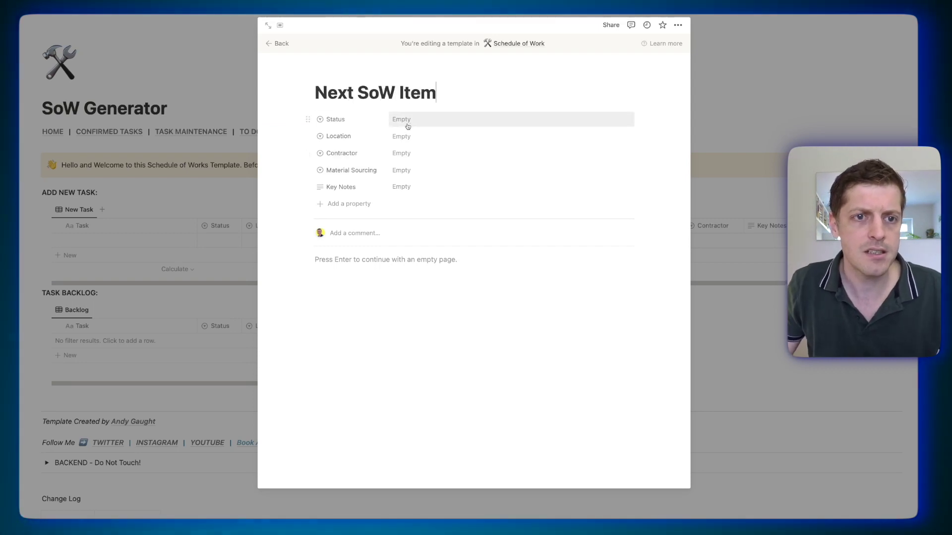
click(407, 124)
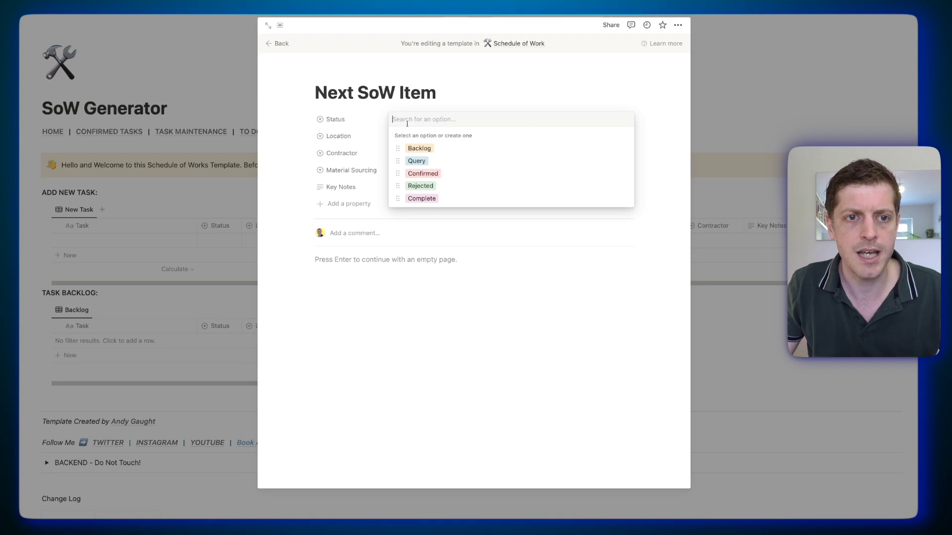
click(420, 148)
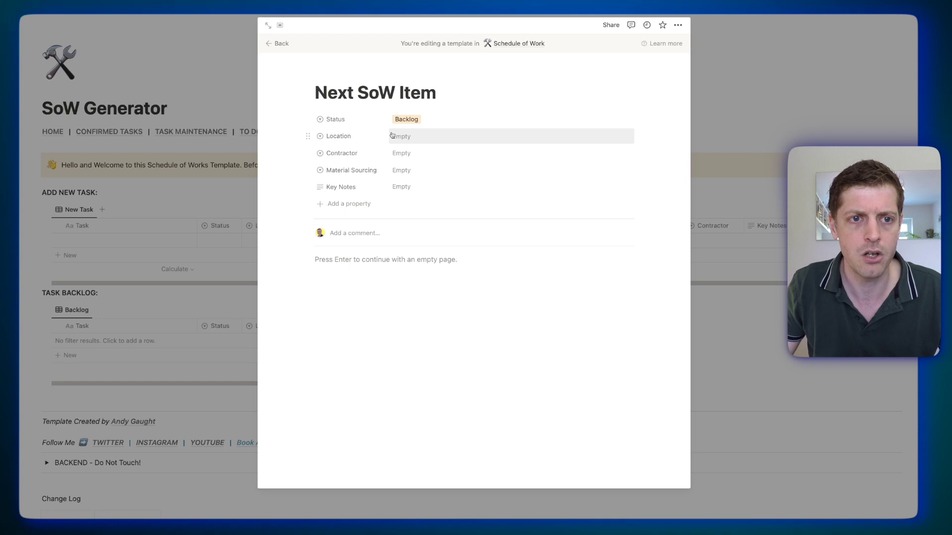
click(410, 154)
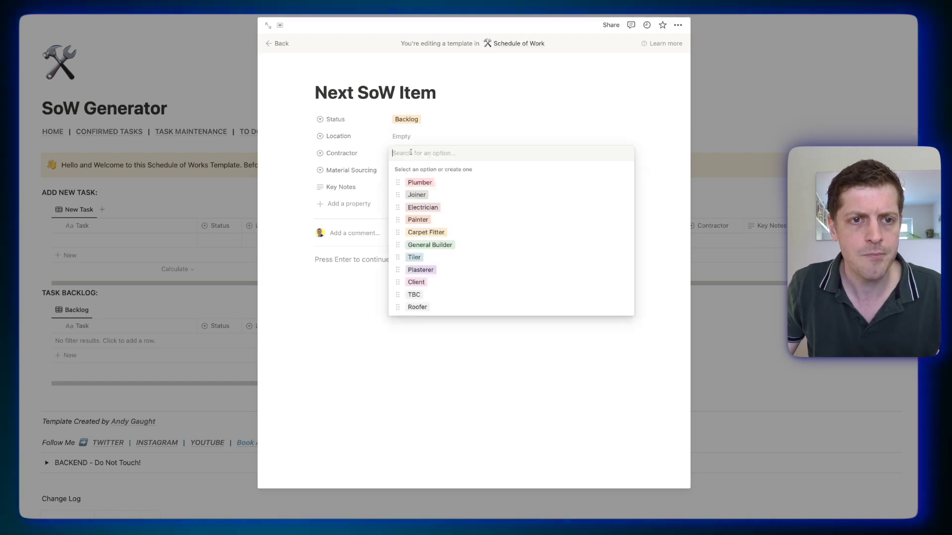
click(413, 294)
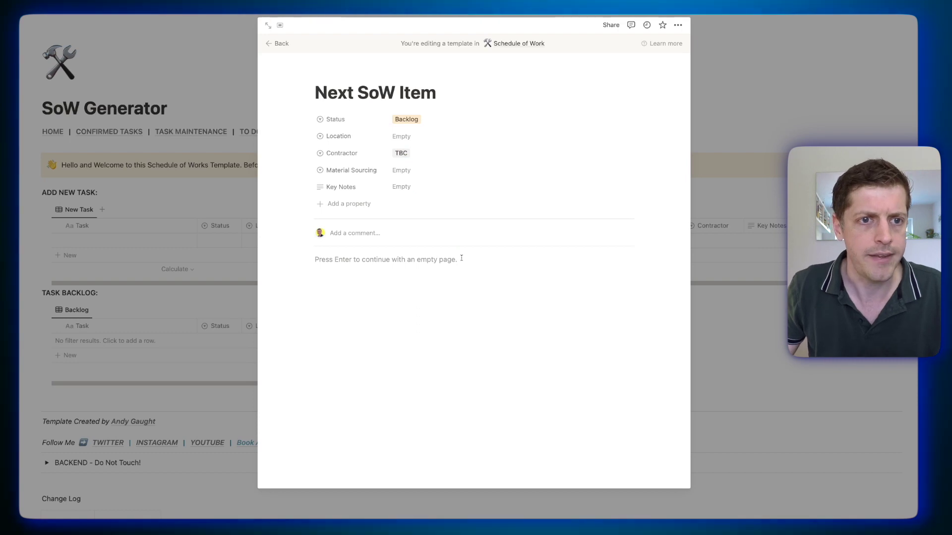
click(412, 195)
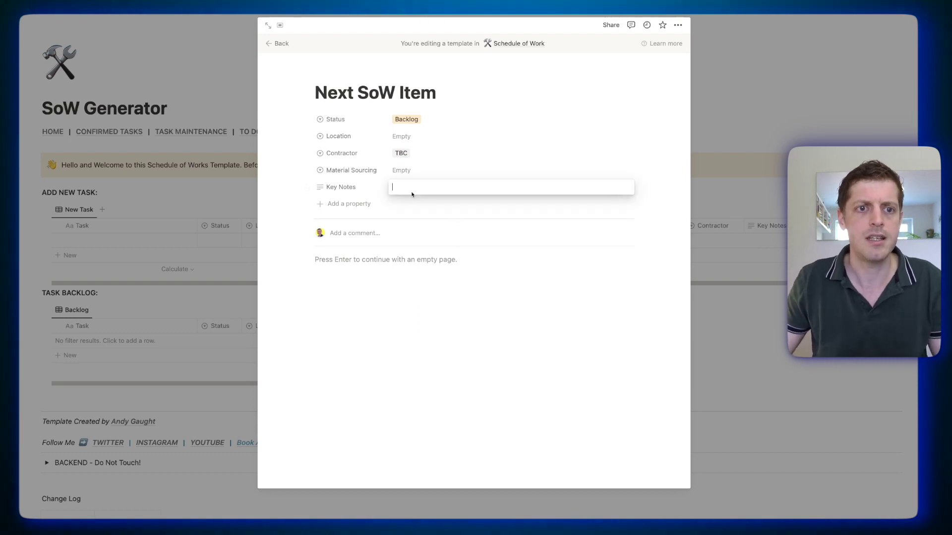
text(To be researched)
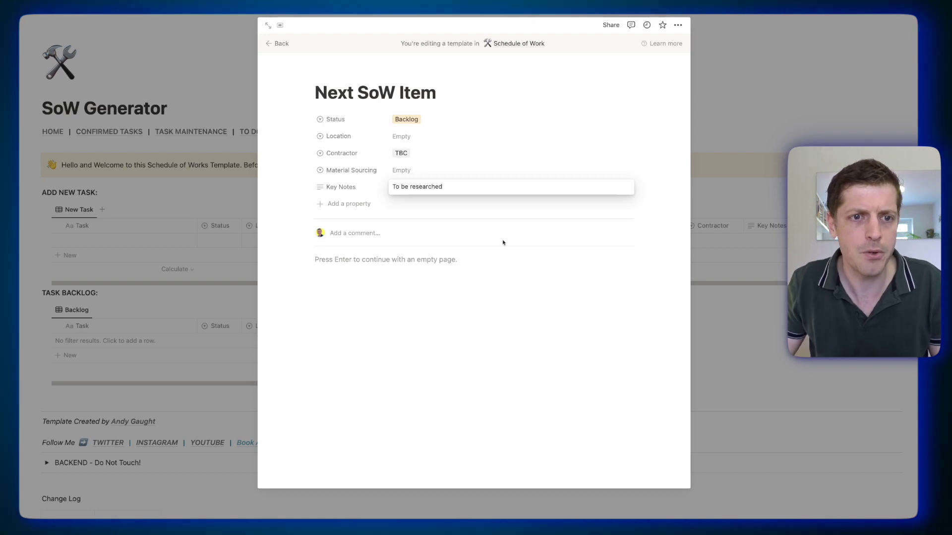
Step: Write Research, Questions and Other Info lines in the template body and close the editor
click(433, 287)
click(421, 278)
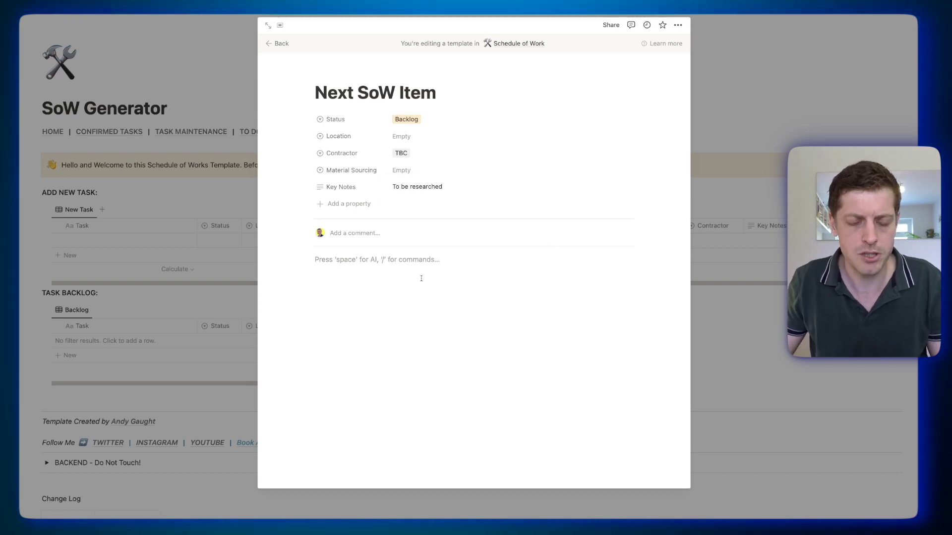
text(Research)
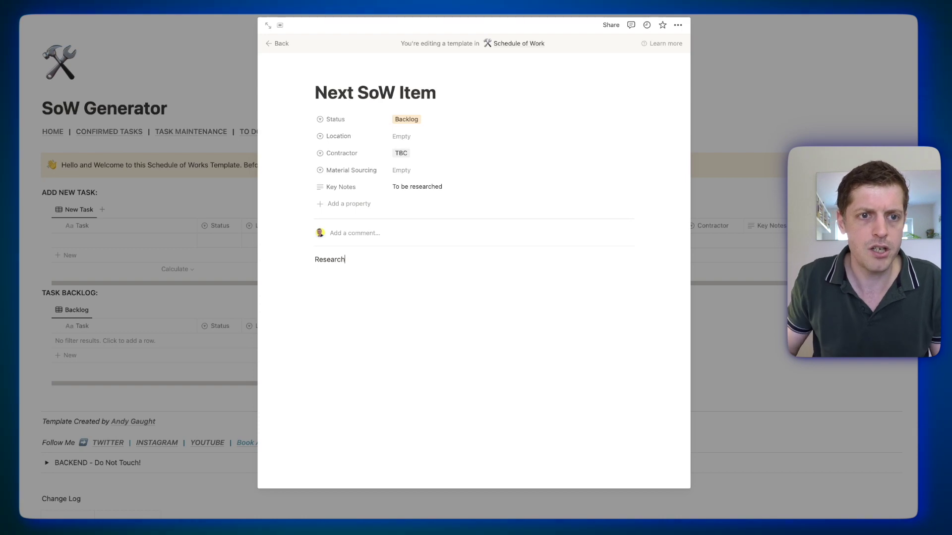
key(Return)
text(Qu)
key(BackSpace)
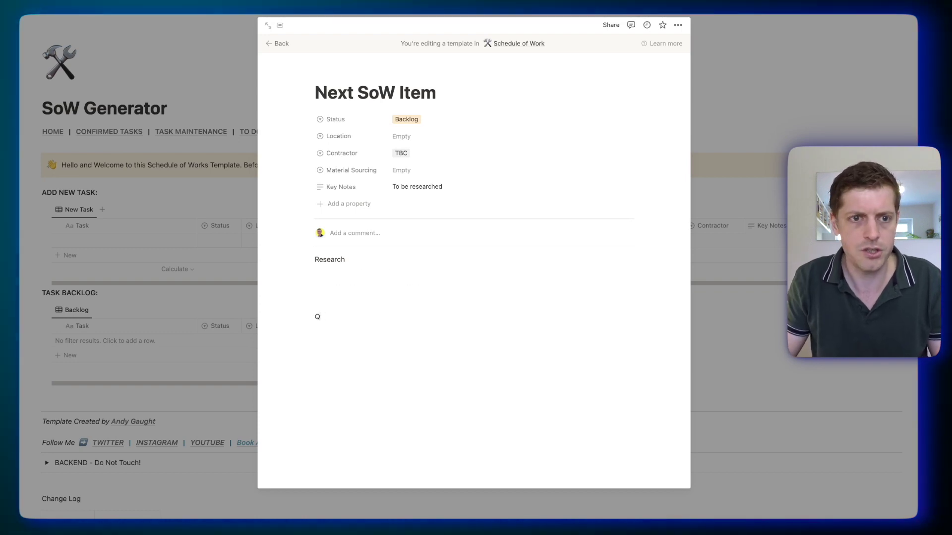
text(ons)
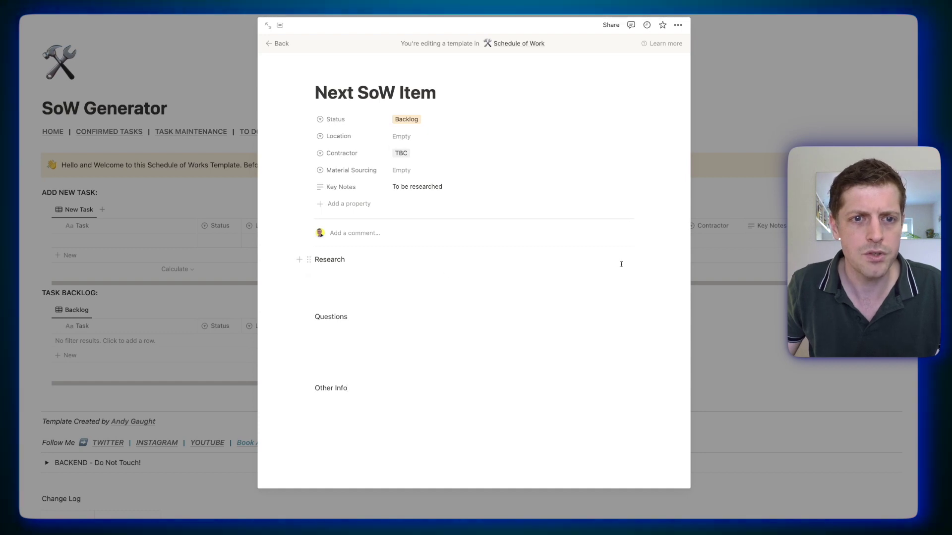
click(765, 319)
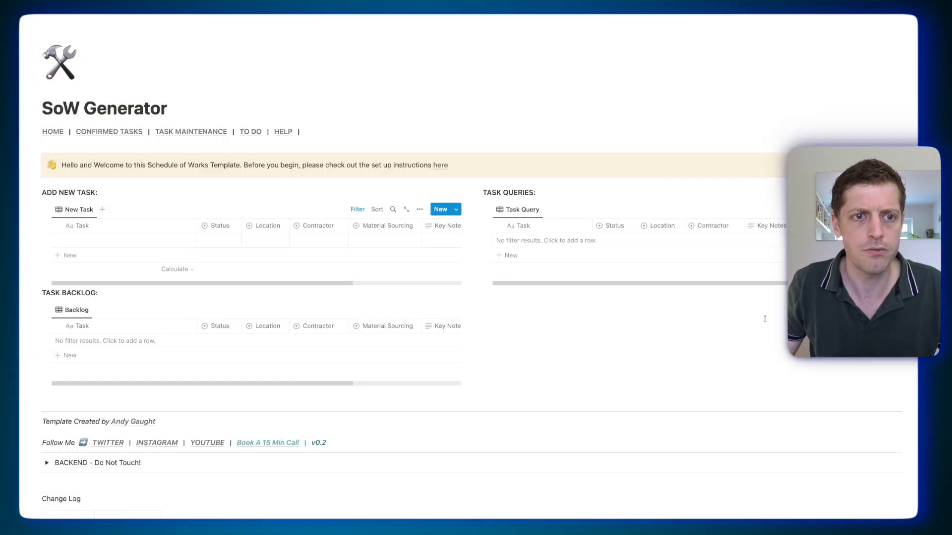
Step: Create a task from the Next SoW Item template and close its side peek
click(456, 210)
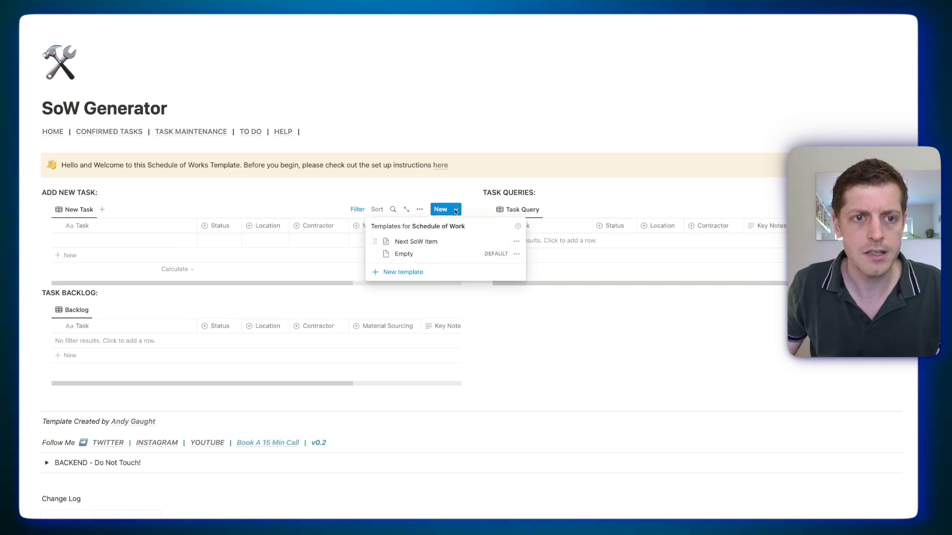
click(414, 244)
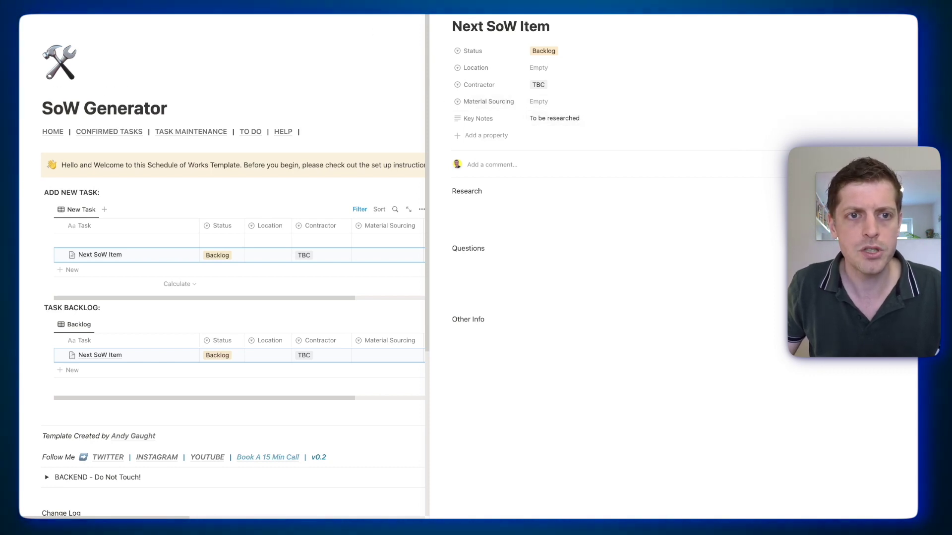
key(Escape)
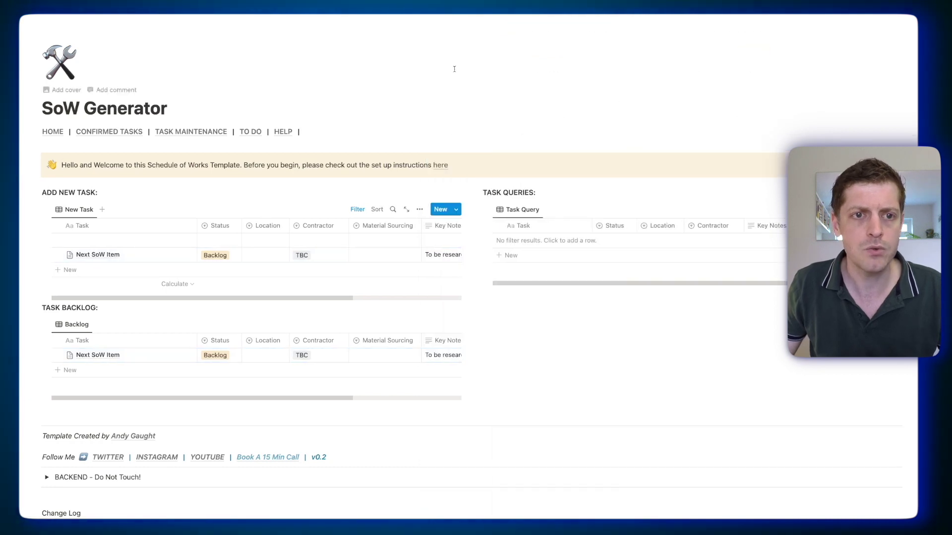
Step: Set Next SoW Item as the default template only on the New Task view, then add a task
click(456, 210)
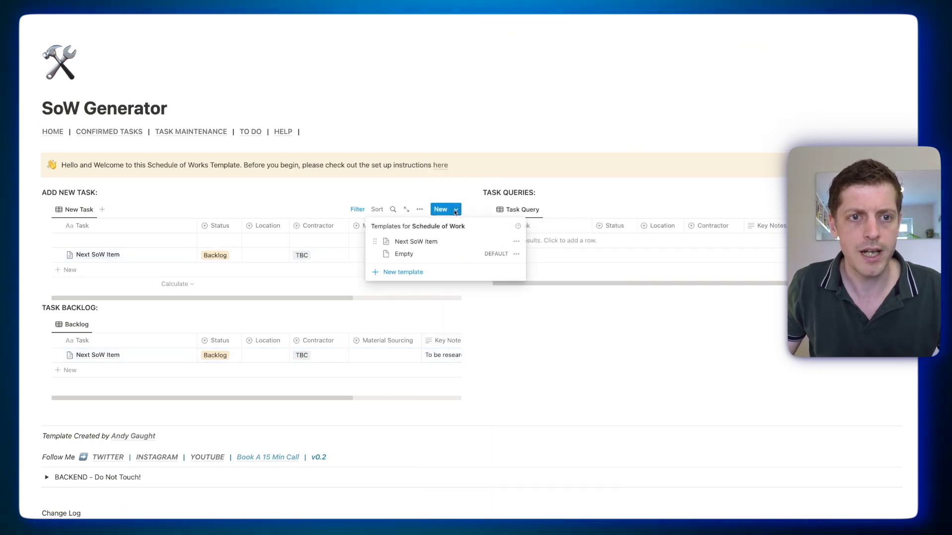
click(517, 243)
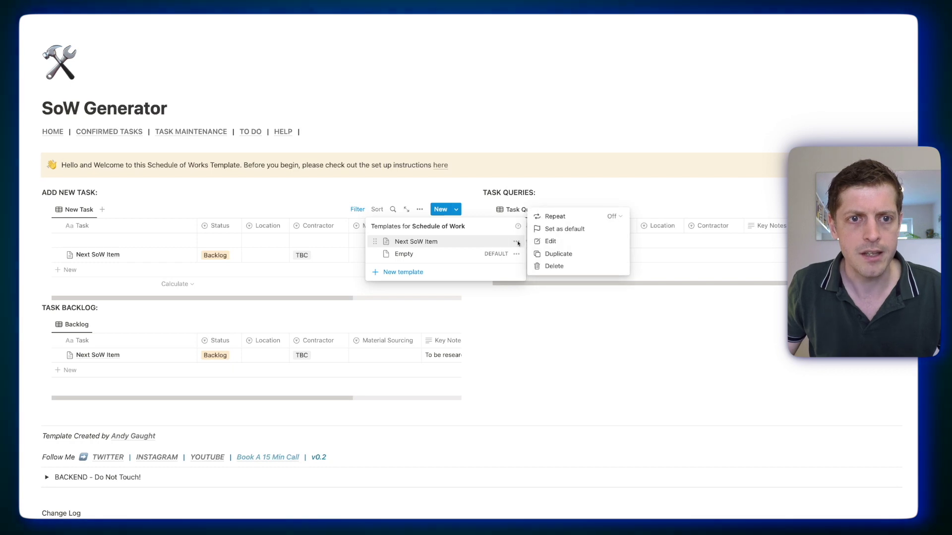
click(560, 231)
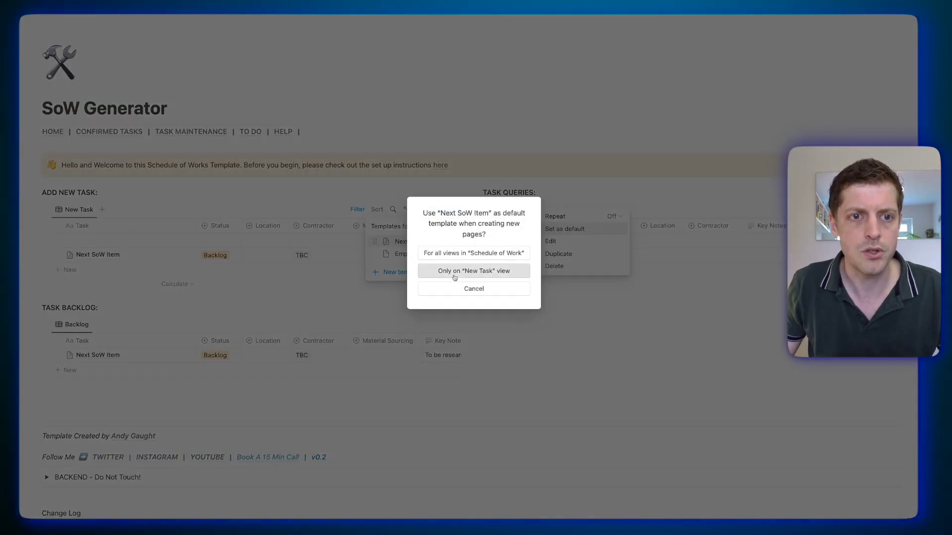
click(453, 253)
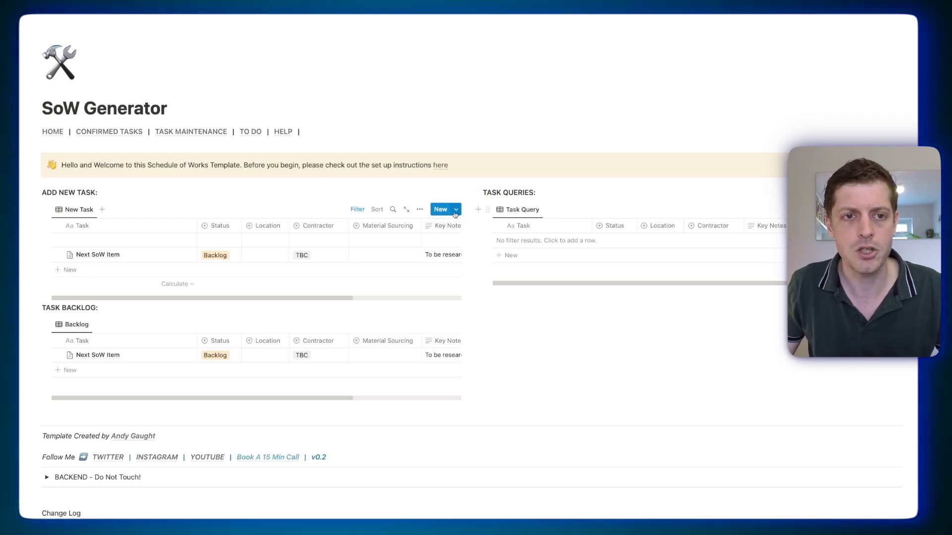
click(456, 210)
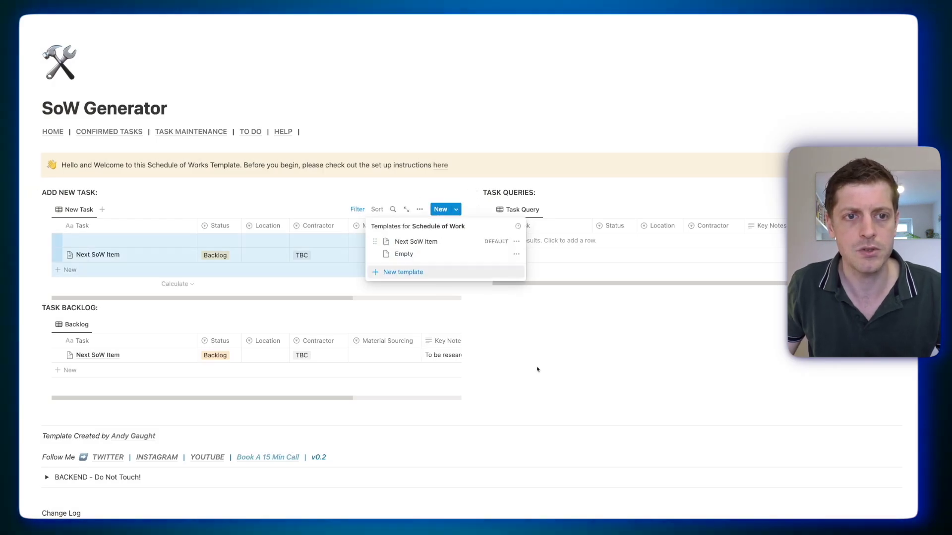
click(571, 361)
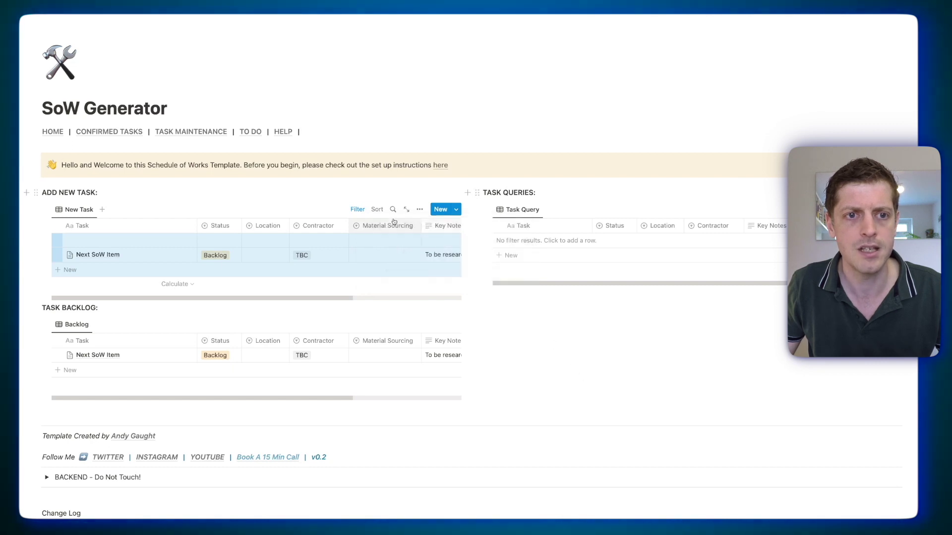
click(441, 210)
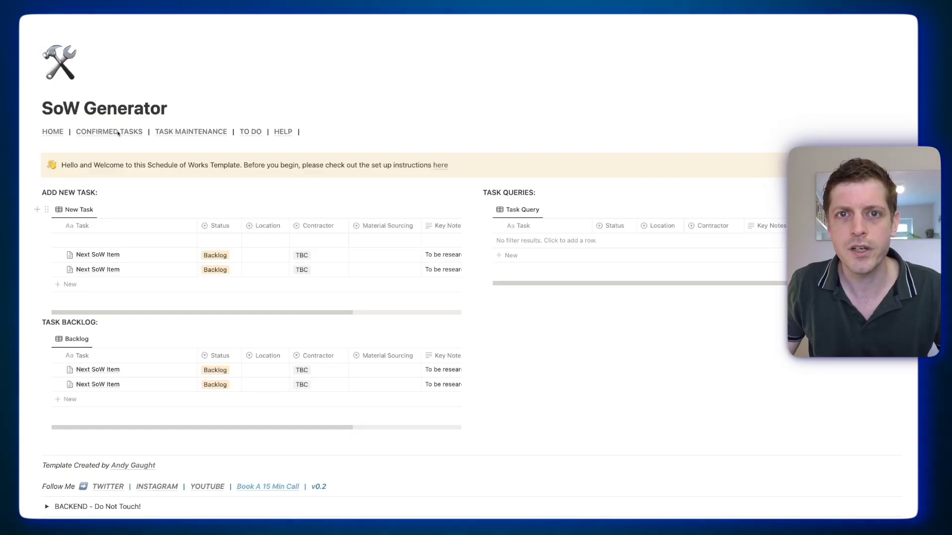
Step: On CONFIRMED TASKS, add ascending sorts by Location and then Contractor to the Confirmed table
click(120, 133)
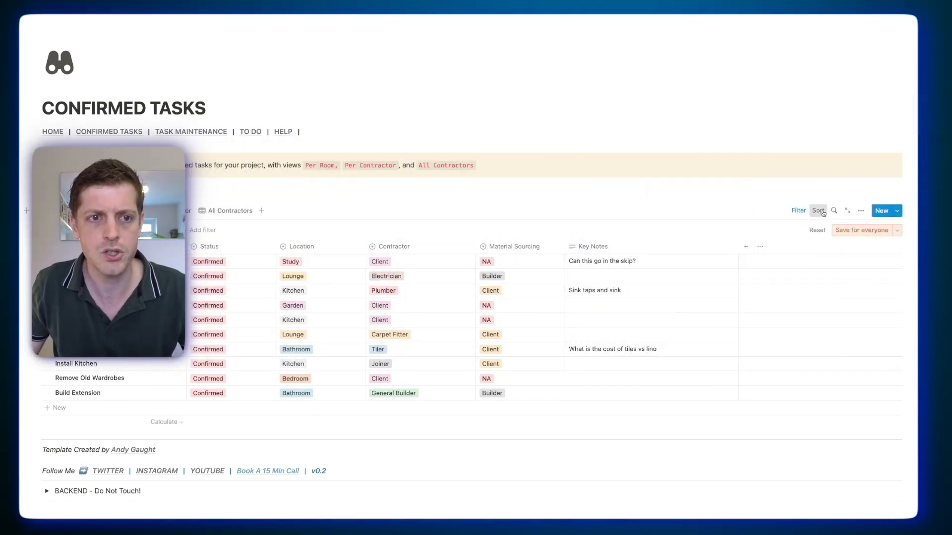
click(819, 210)
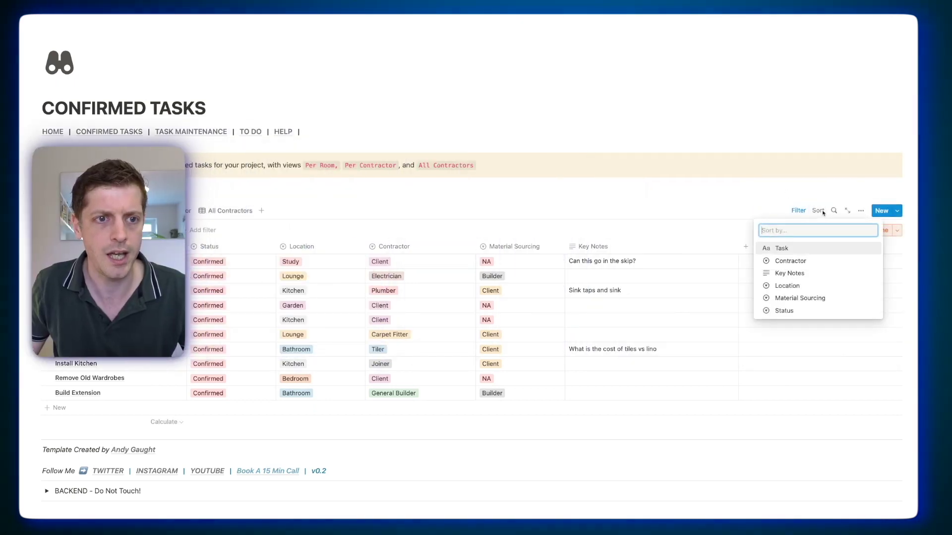
click(788, 286)
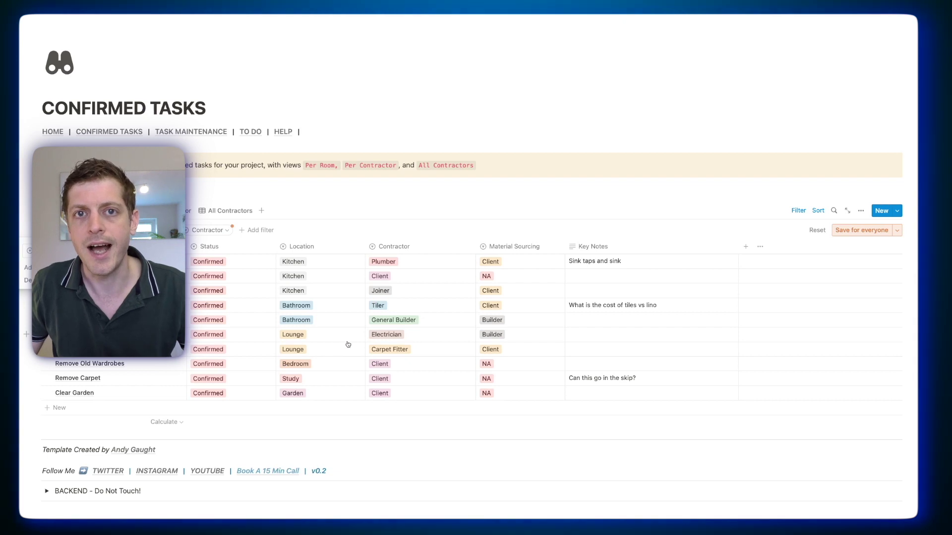
click(37, 268)
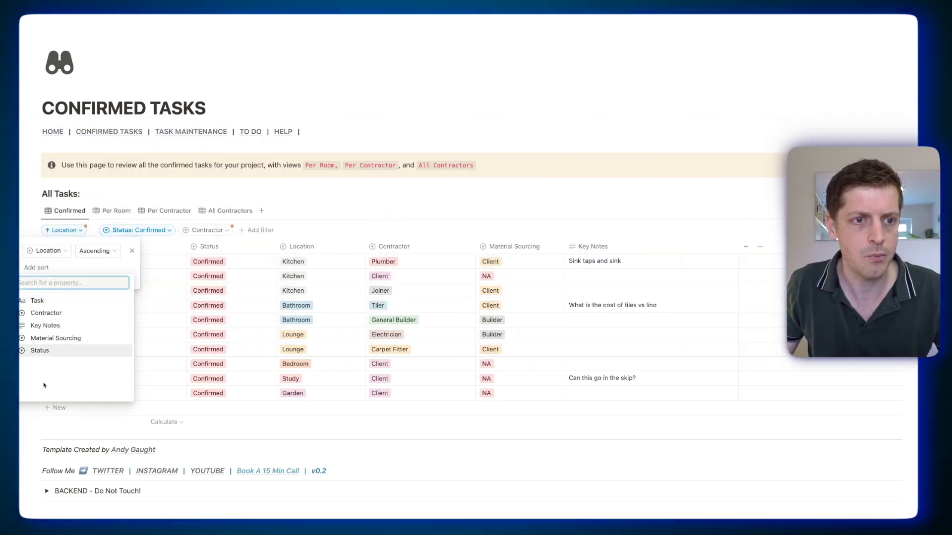
click(55, 318)
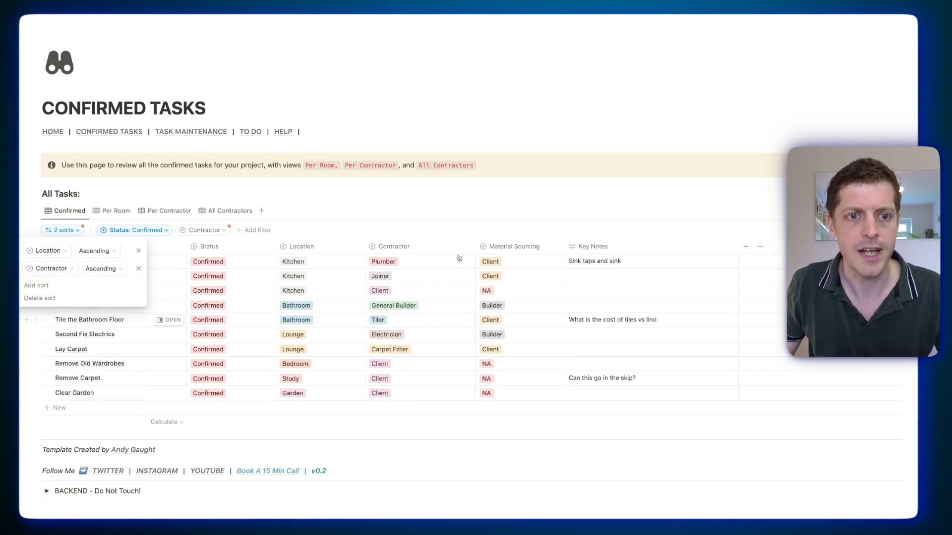
click(491, 205)
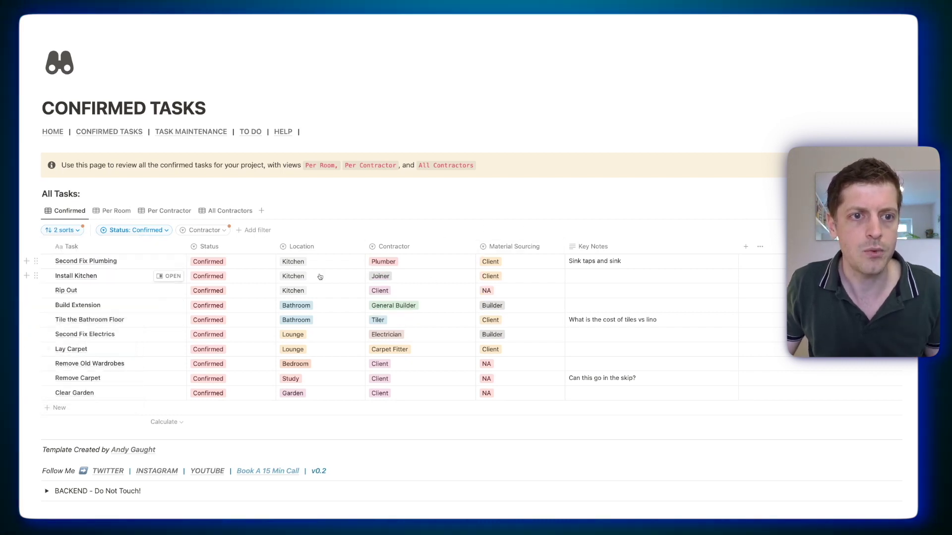